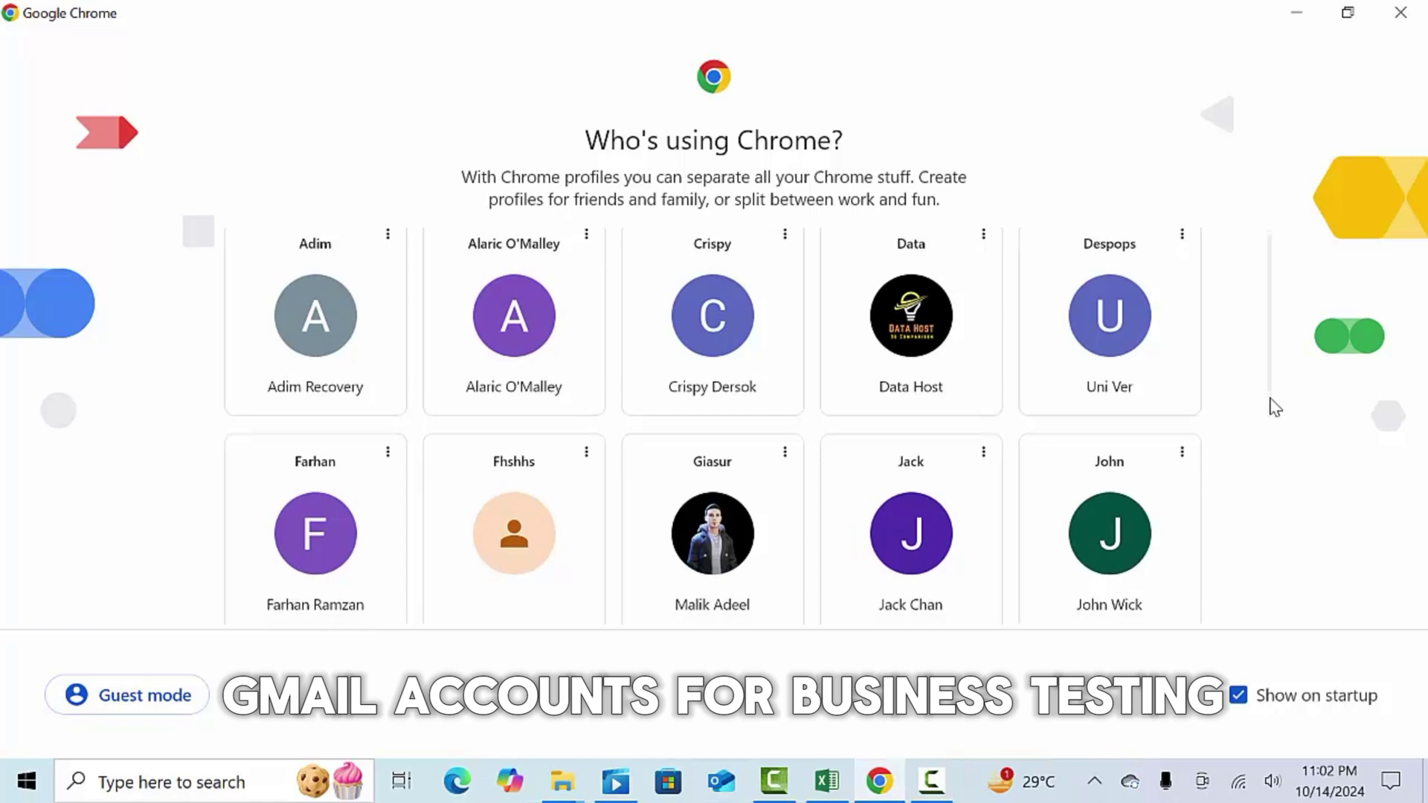
Scroll through the mirrored phone's Gmail screens to reach the Create a Google Account name page.
scroll(1276, 410, "down", 2)
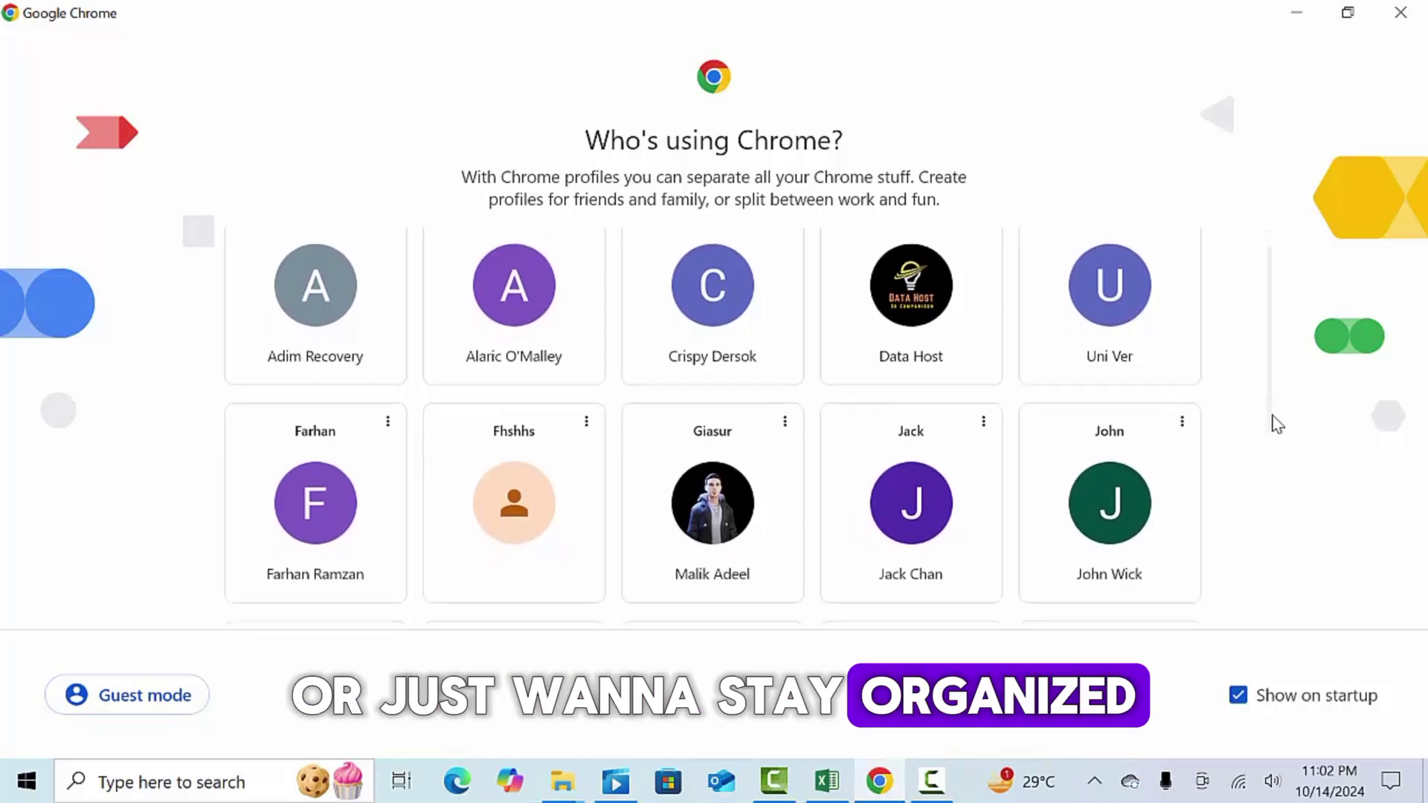
scroll(1277, 431, "down", 4)
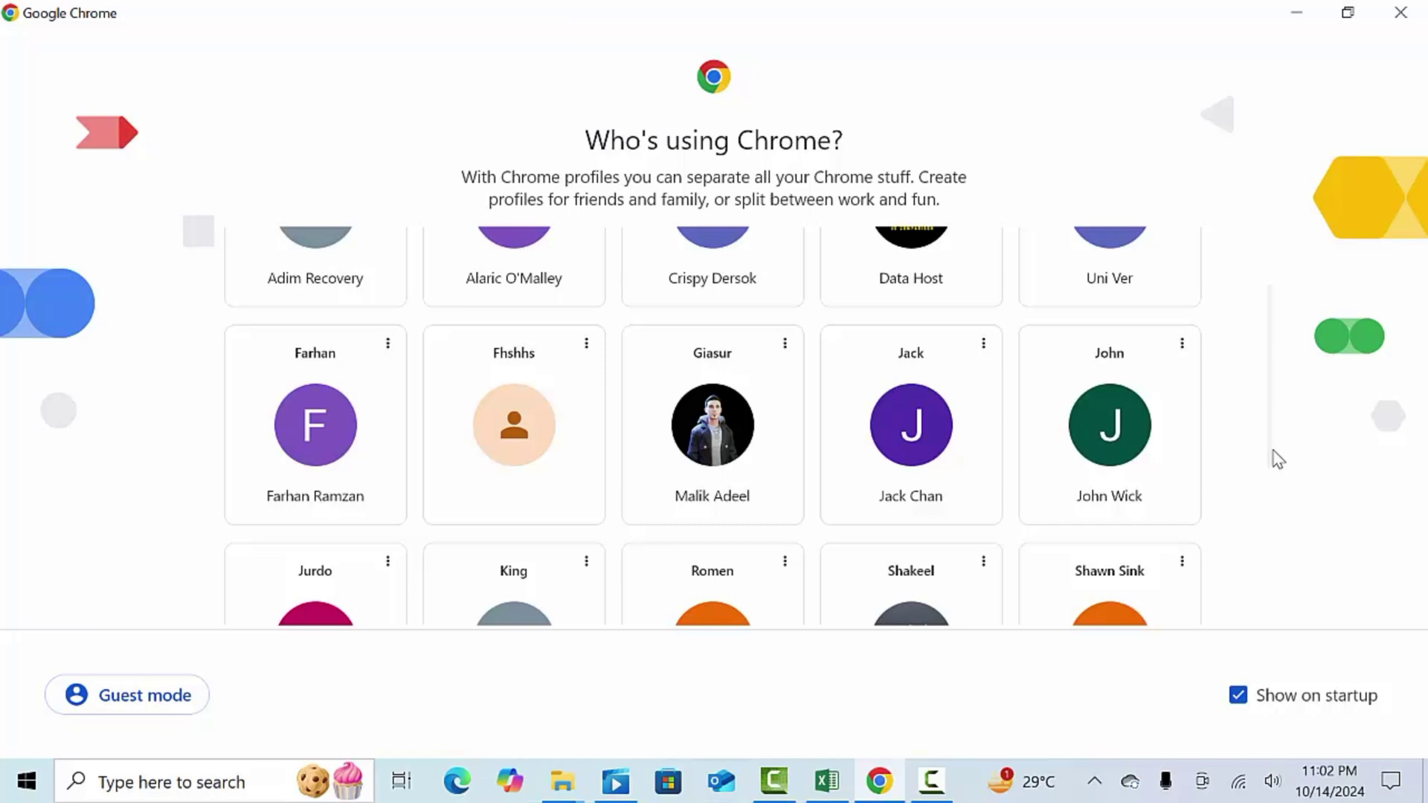
scroll(1279, 465, "down", 1)
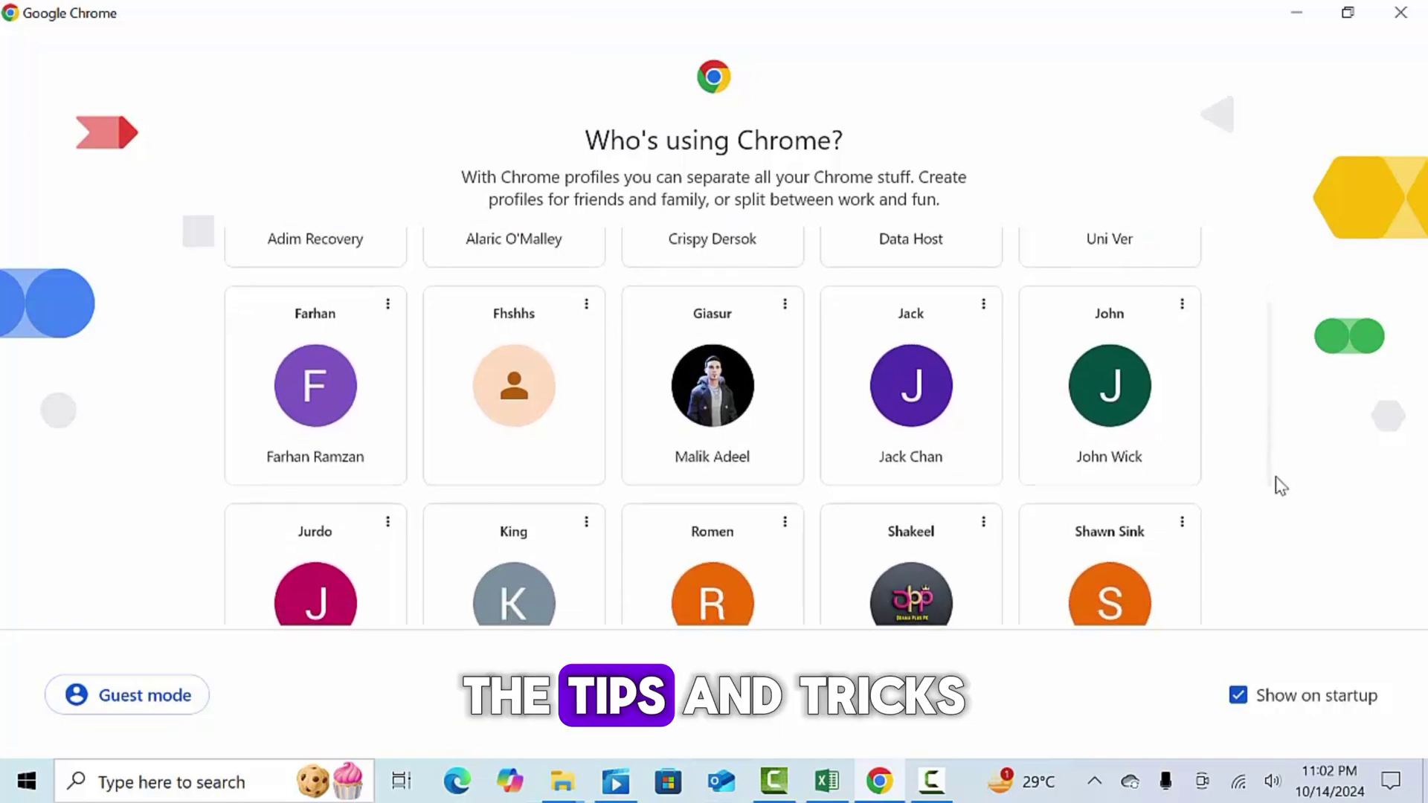
scroll(1281, 486, "down", 5)
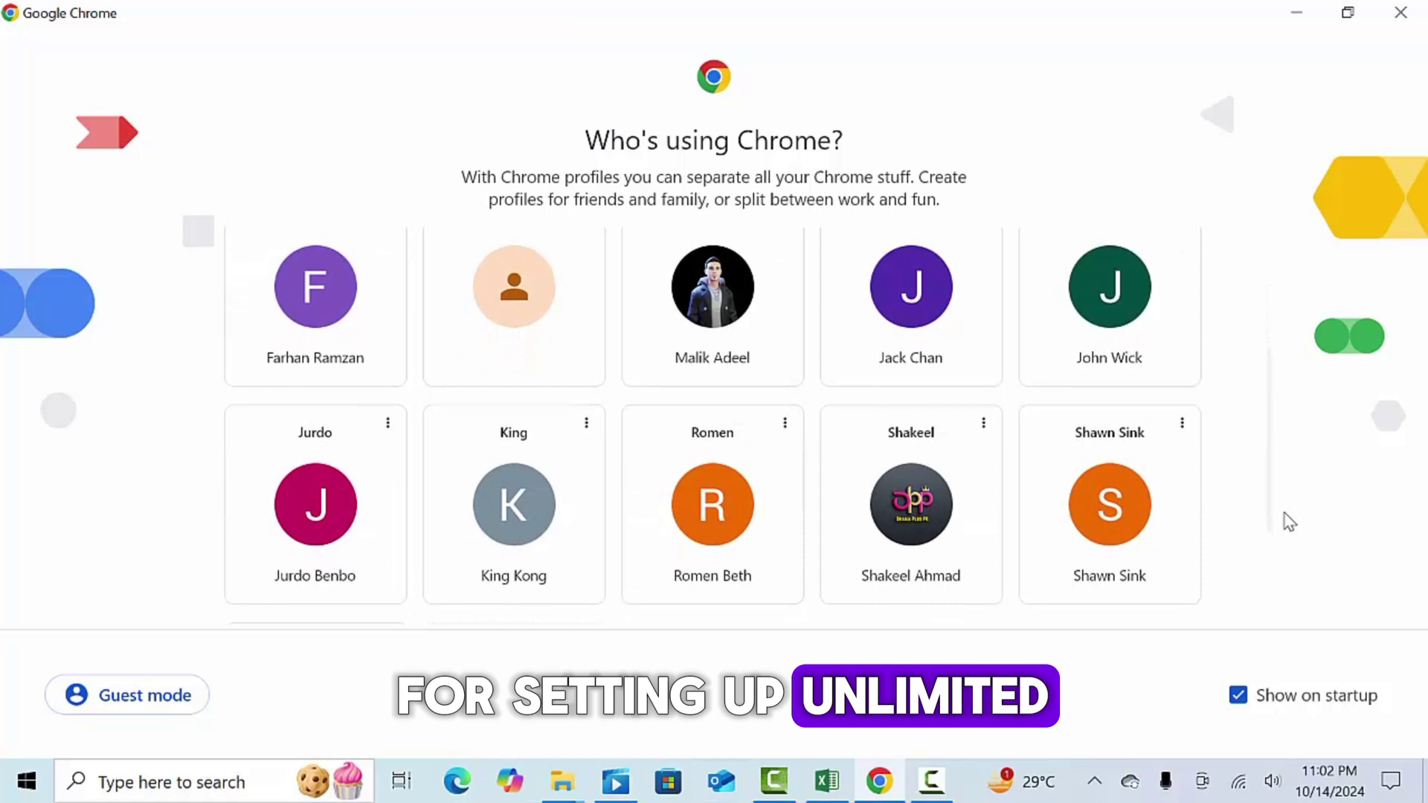
scroll(1291, 543, "down", 4)
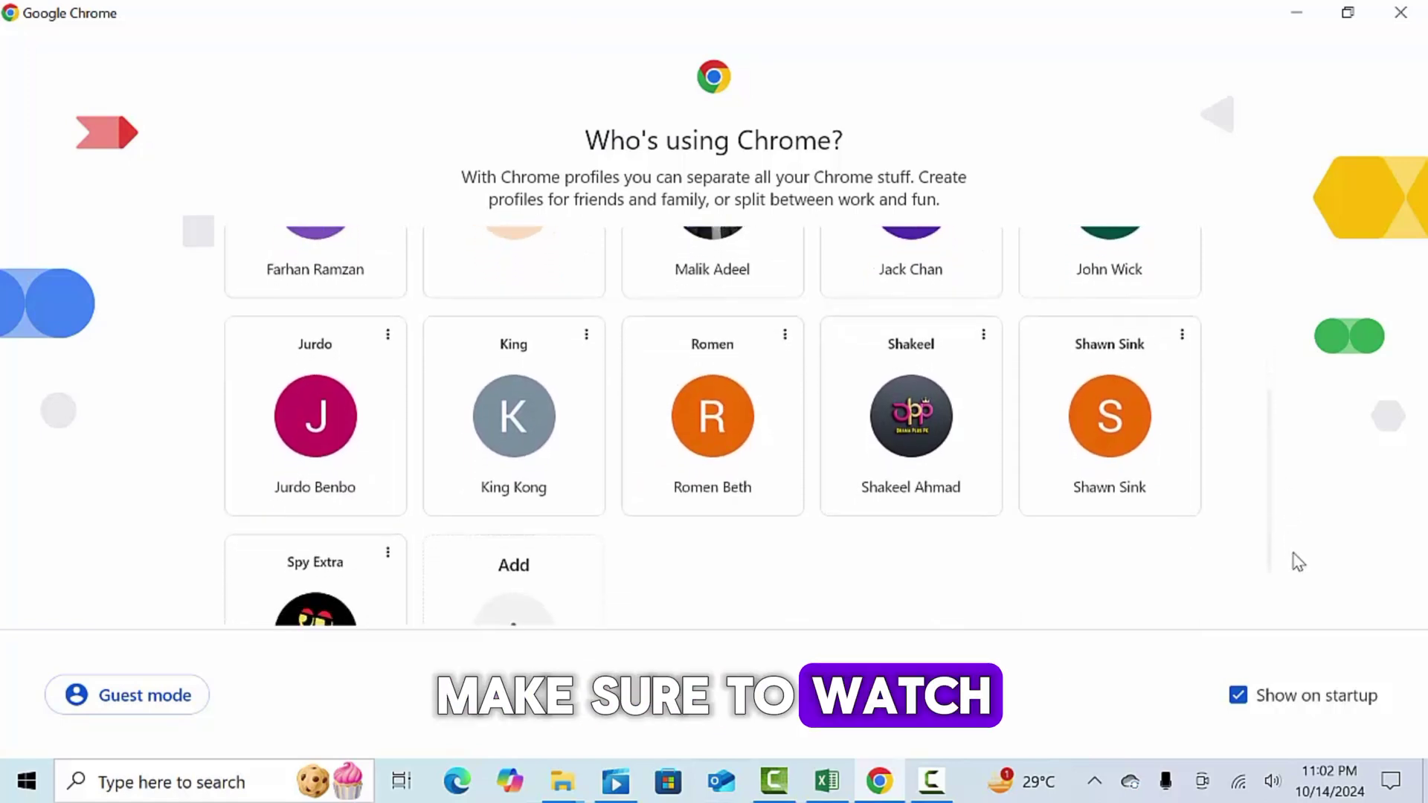
scroll(1300, 573, "down", 5)
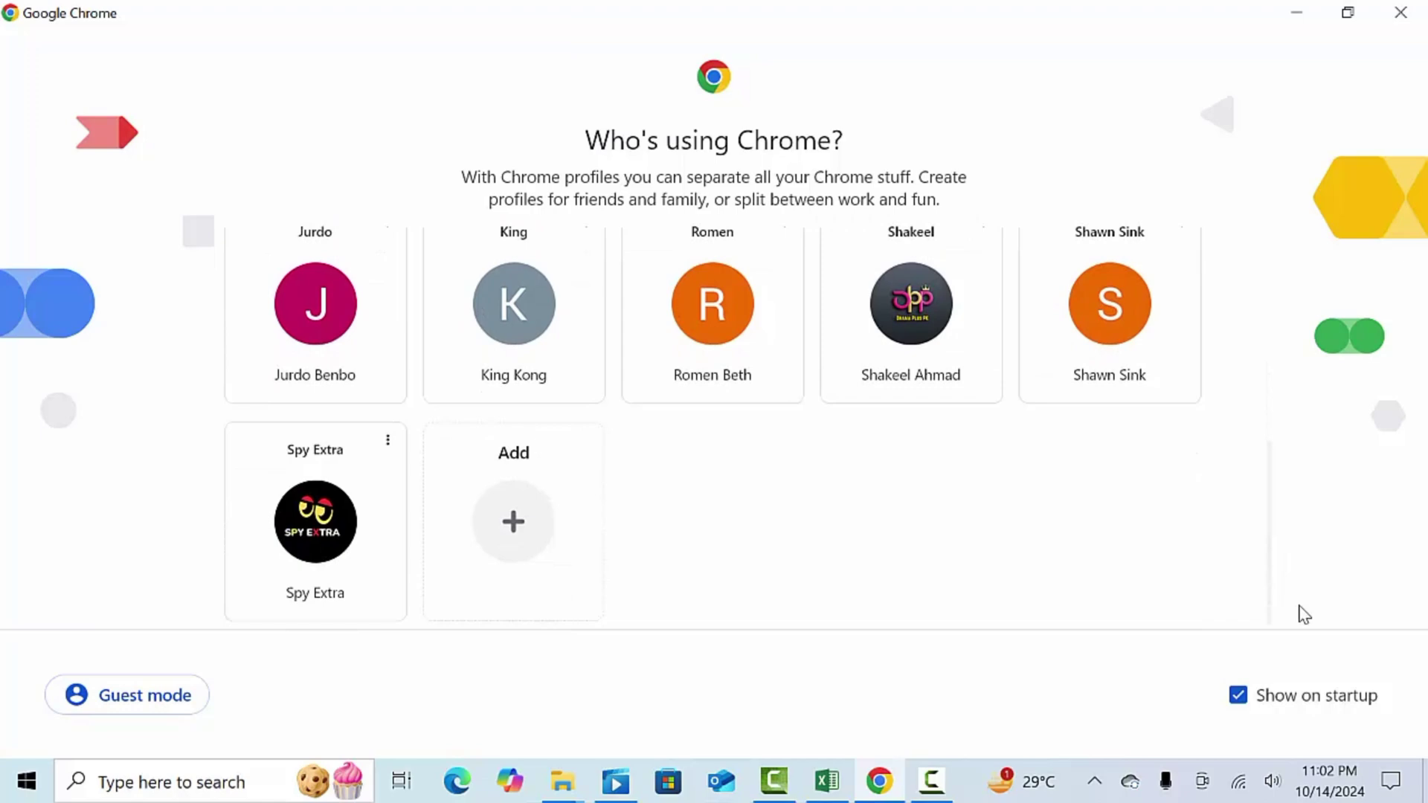
scroll(1297, 593, "up", 5)
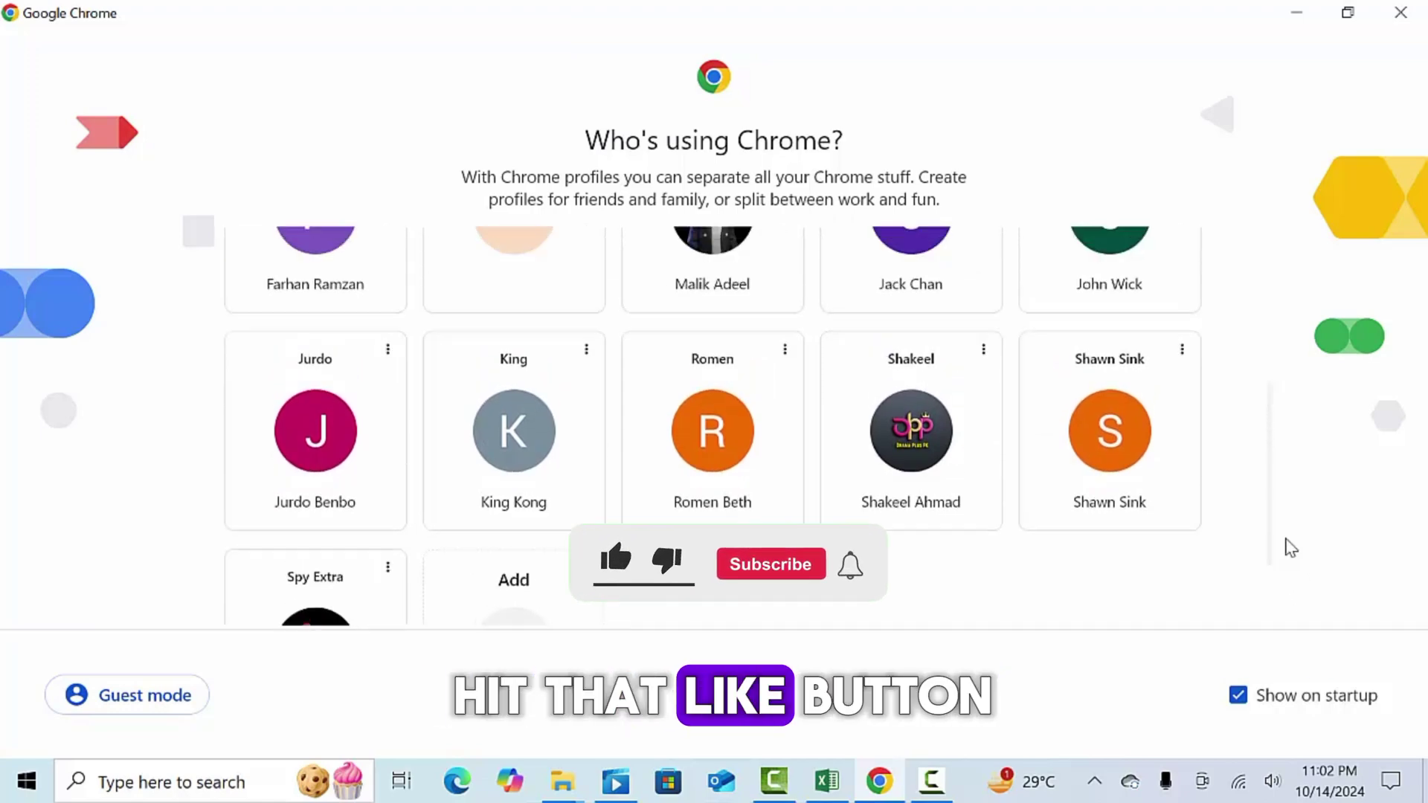
scroll(1292, 548, "up", 6)
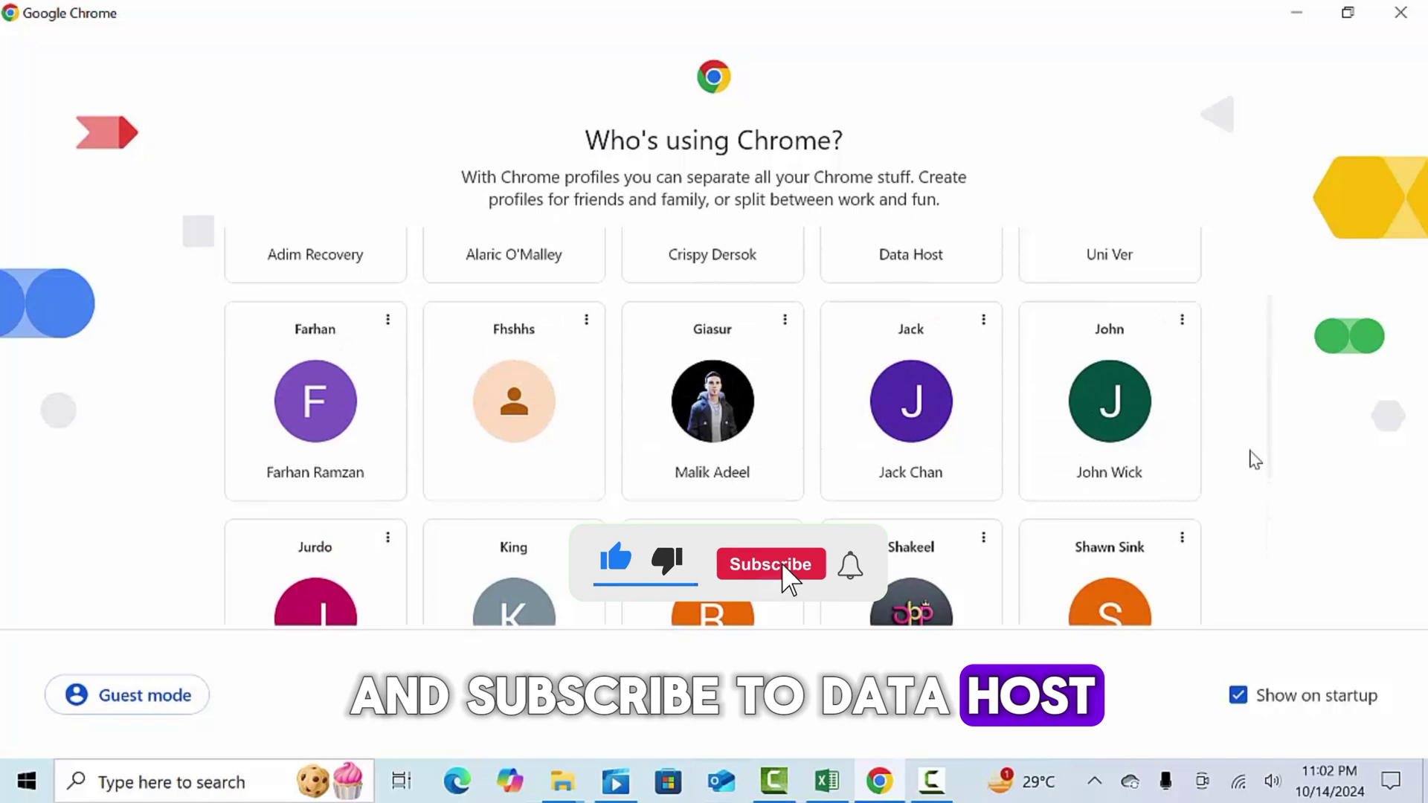
scroll(1253, 454, "up", 4)
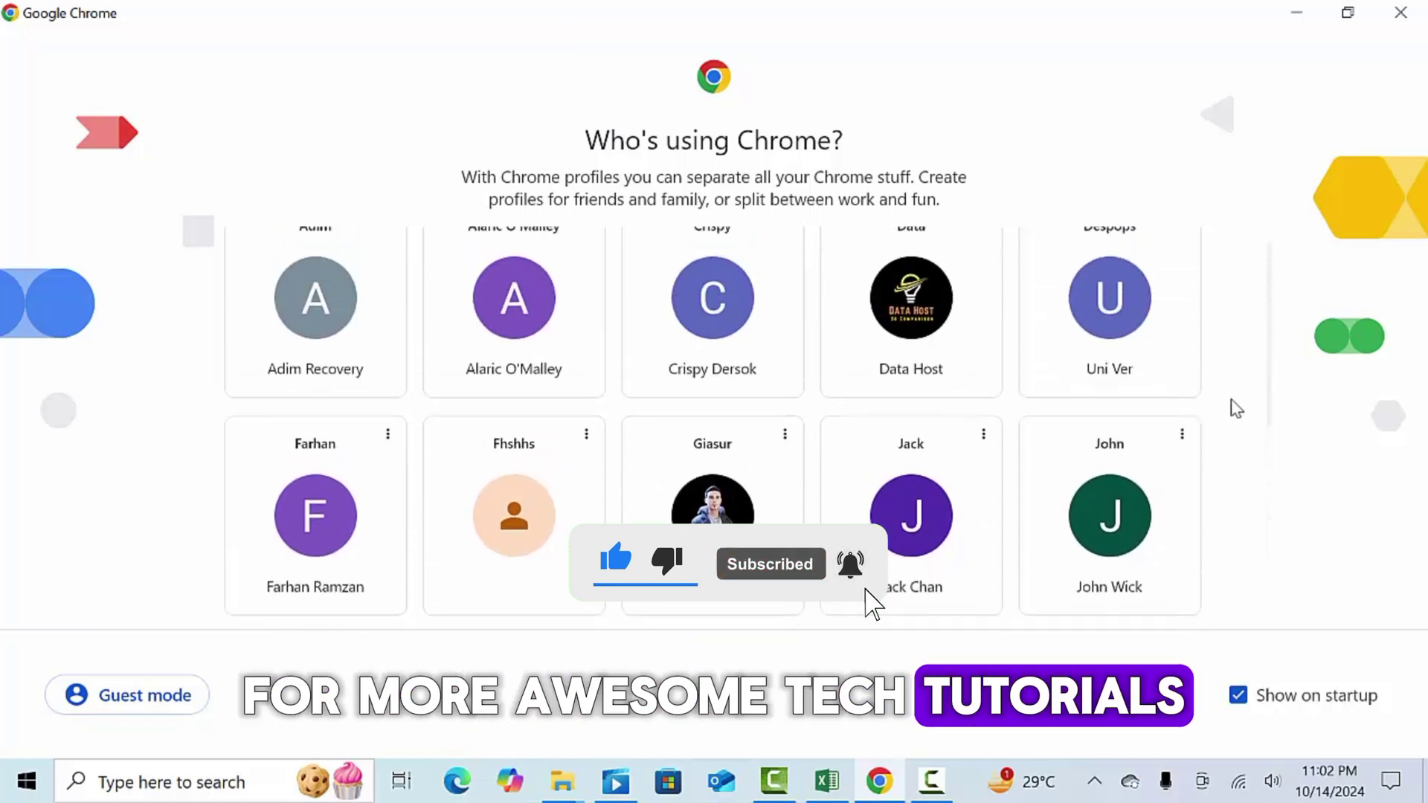
scroll(1234, 400, "up", 1)
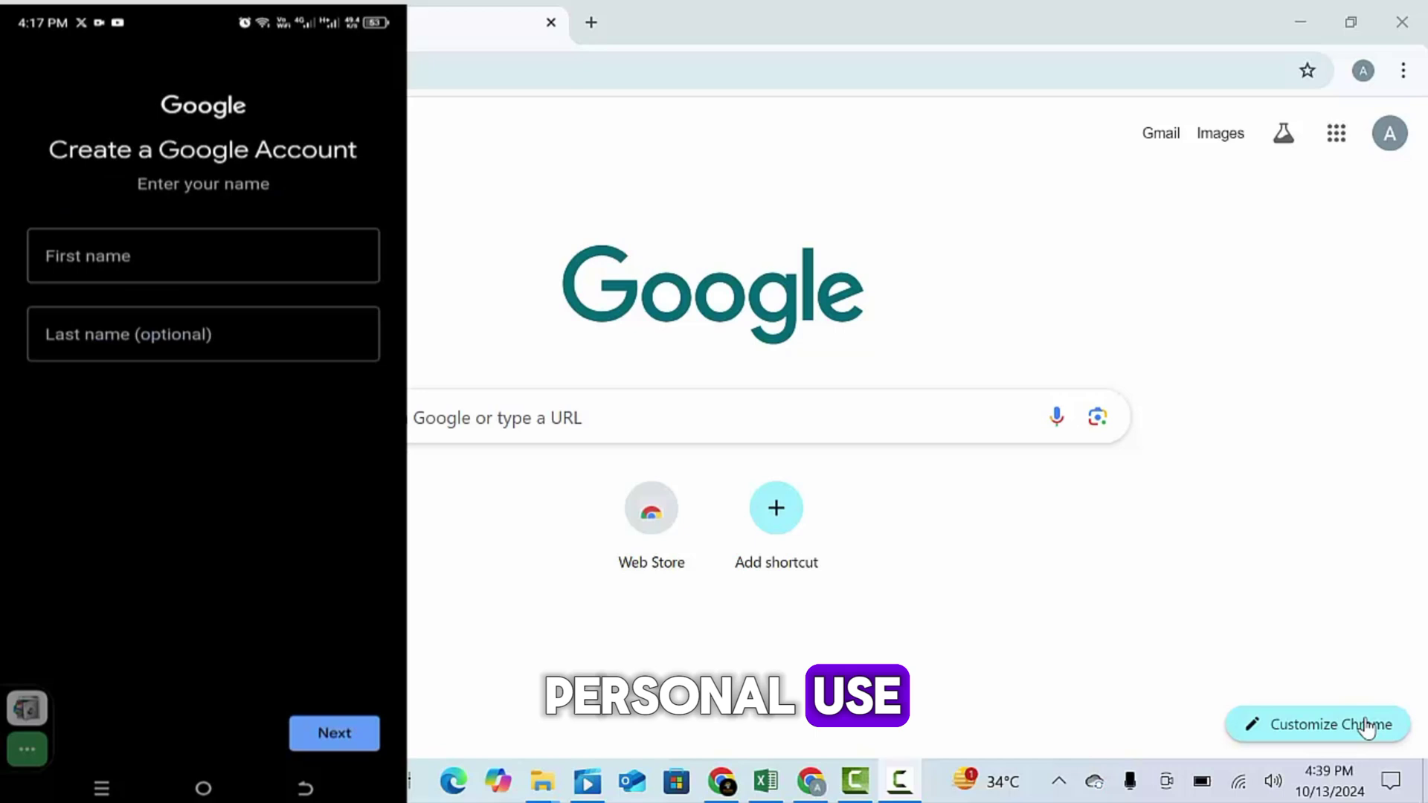
Enter the new account holder's first and last name and continue.
left_click(203, 255)
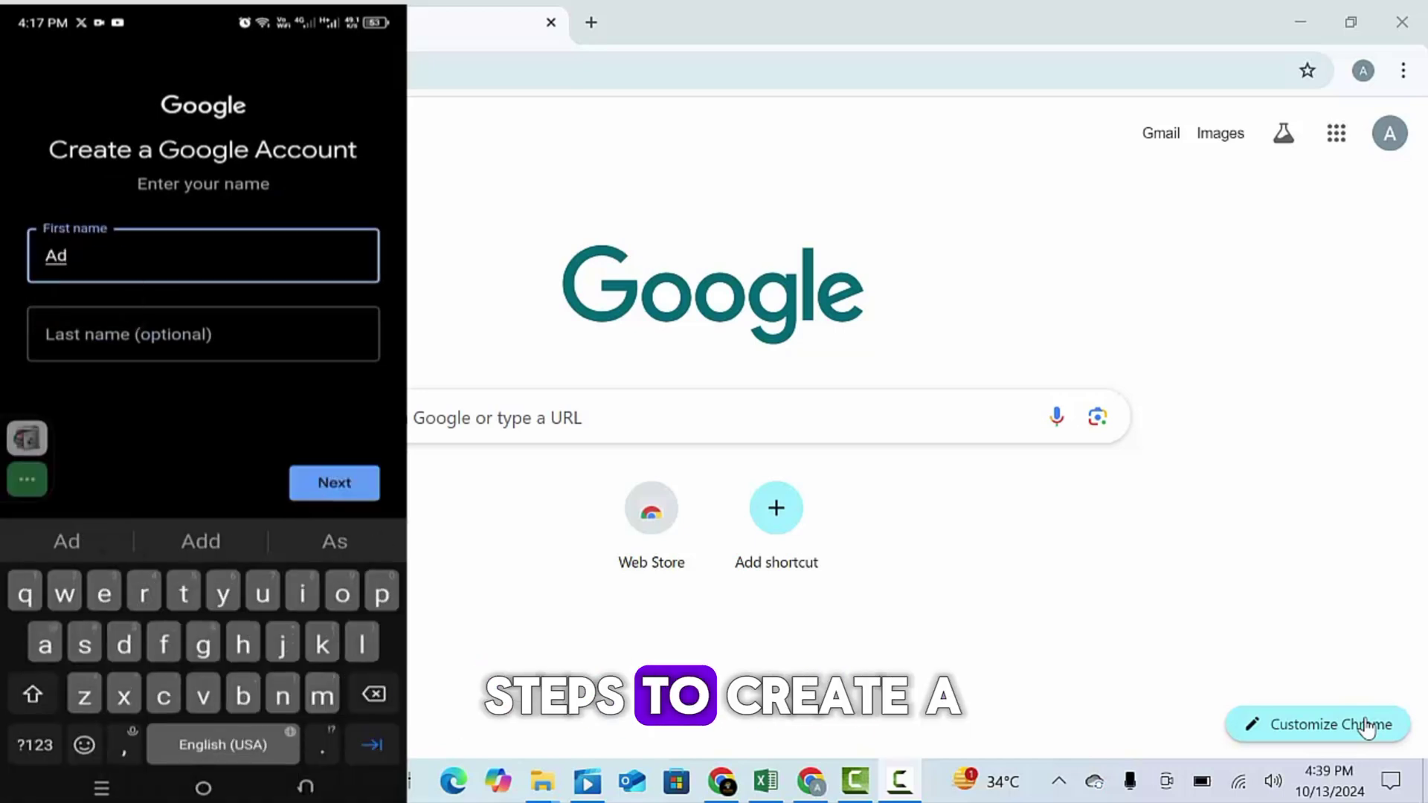
left_click(204, 334)
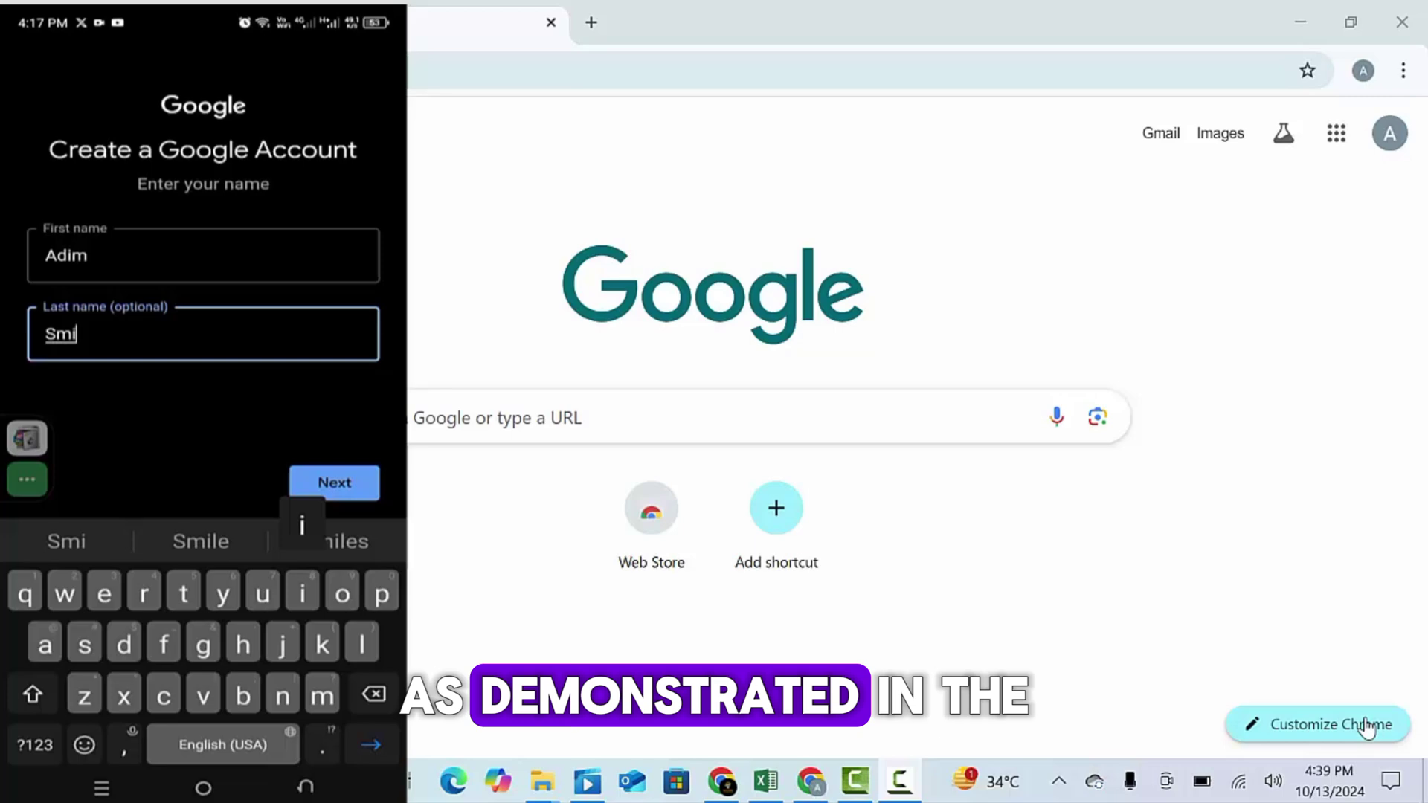
left_click(334, 483)
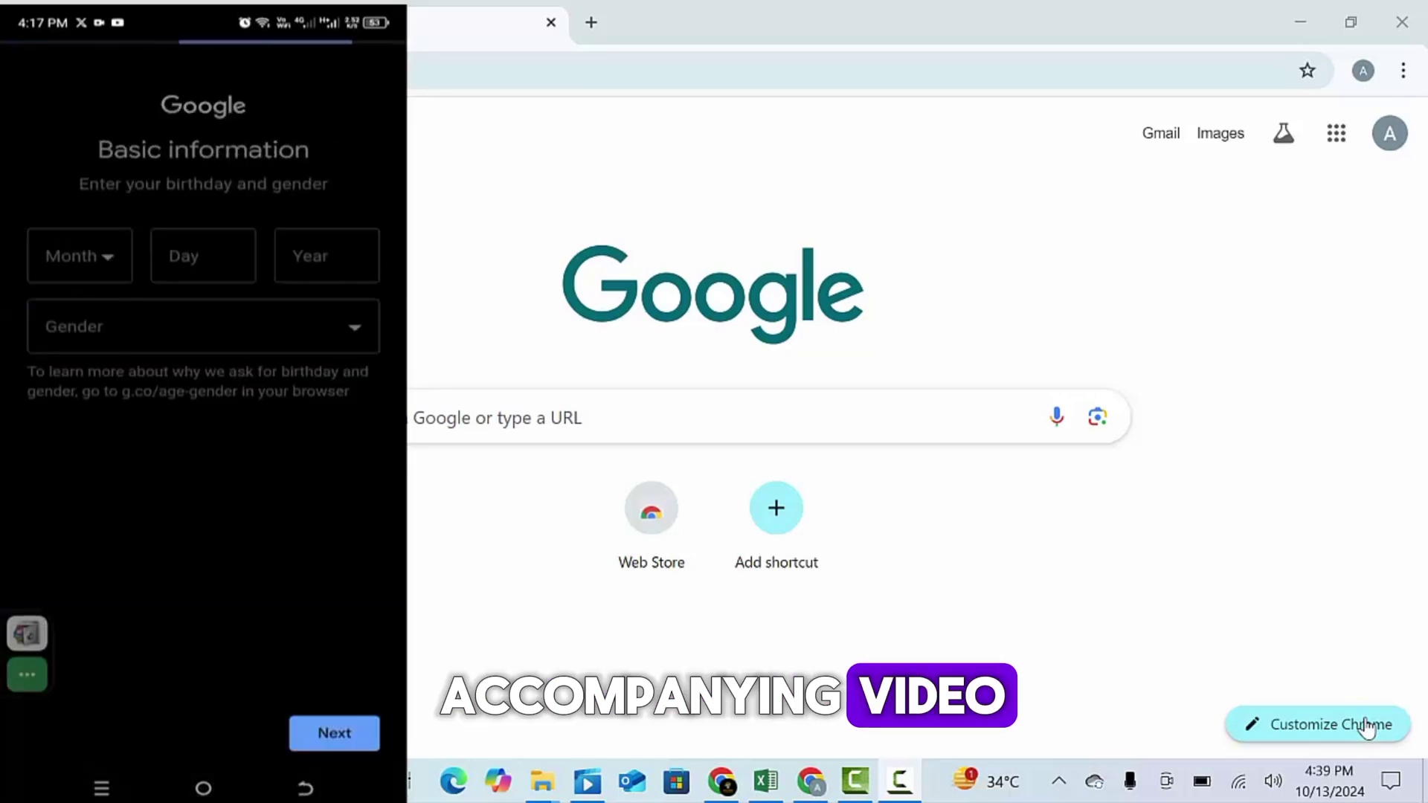
Set the birth month and day, then accept the suggested Gmail address.
left_click(80, 255)
left_click(67, 469)
left_click(203, 255)
type("1")
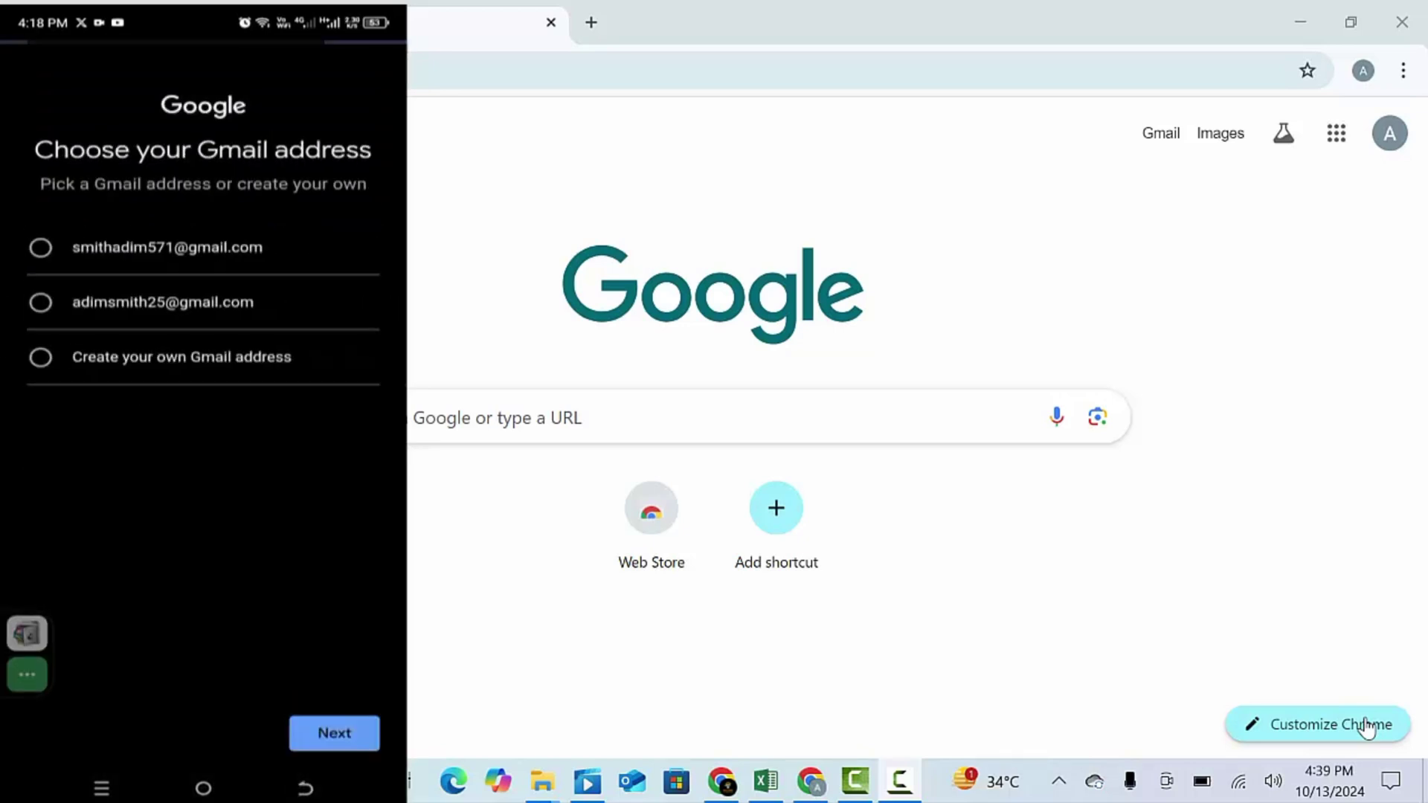
left_click(334, 732)
Set the account password, pass the account review, and agree to Google's terms.
left_click(203, 279)
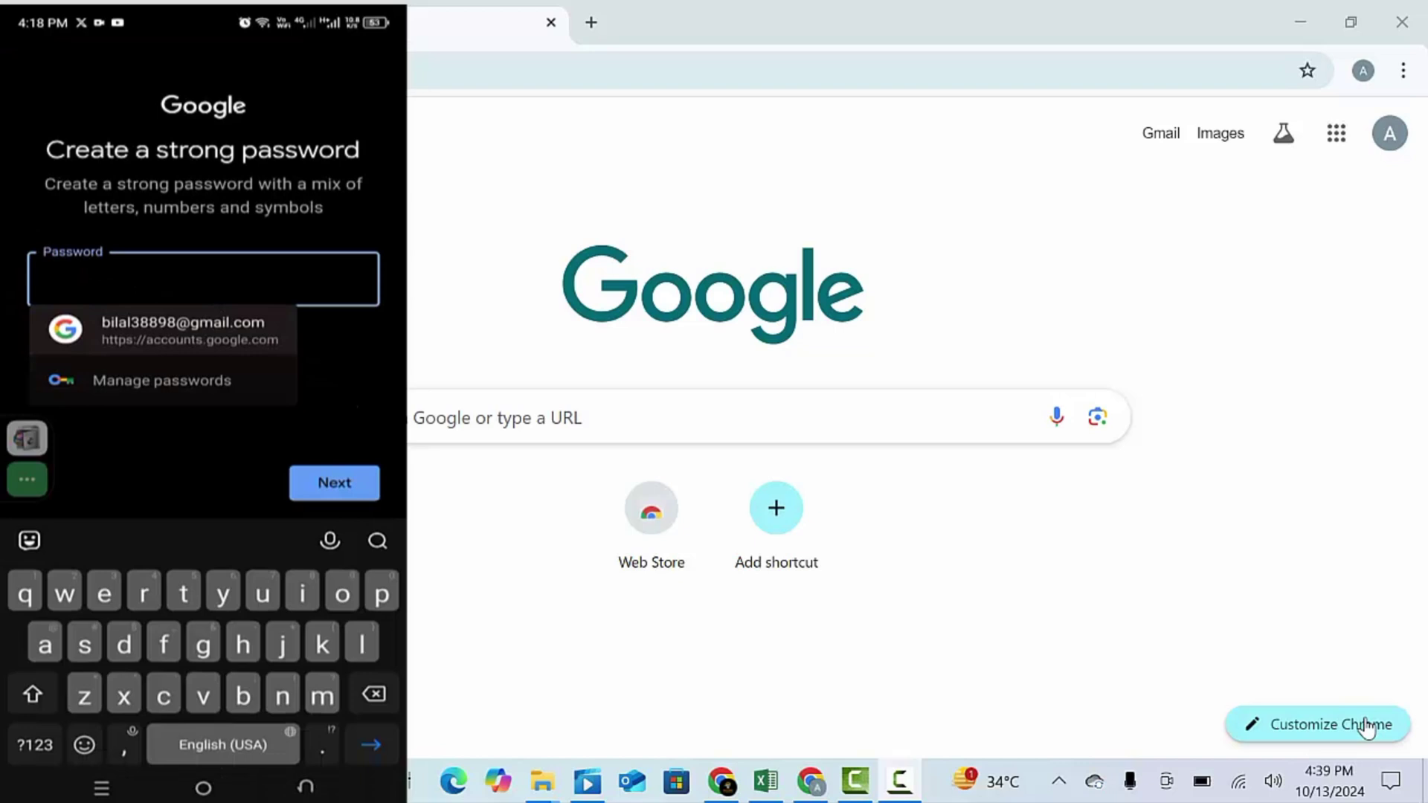
left_click(334, 483)
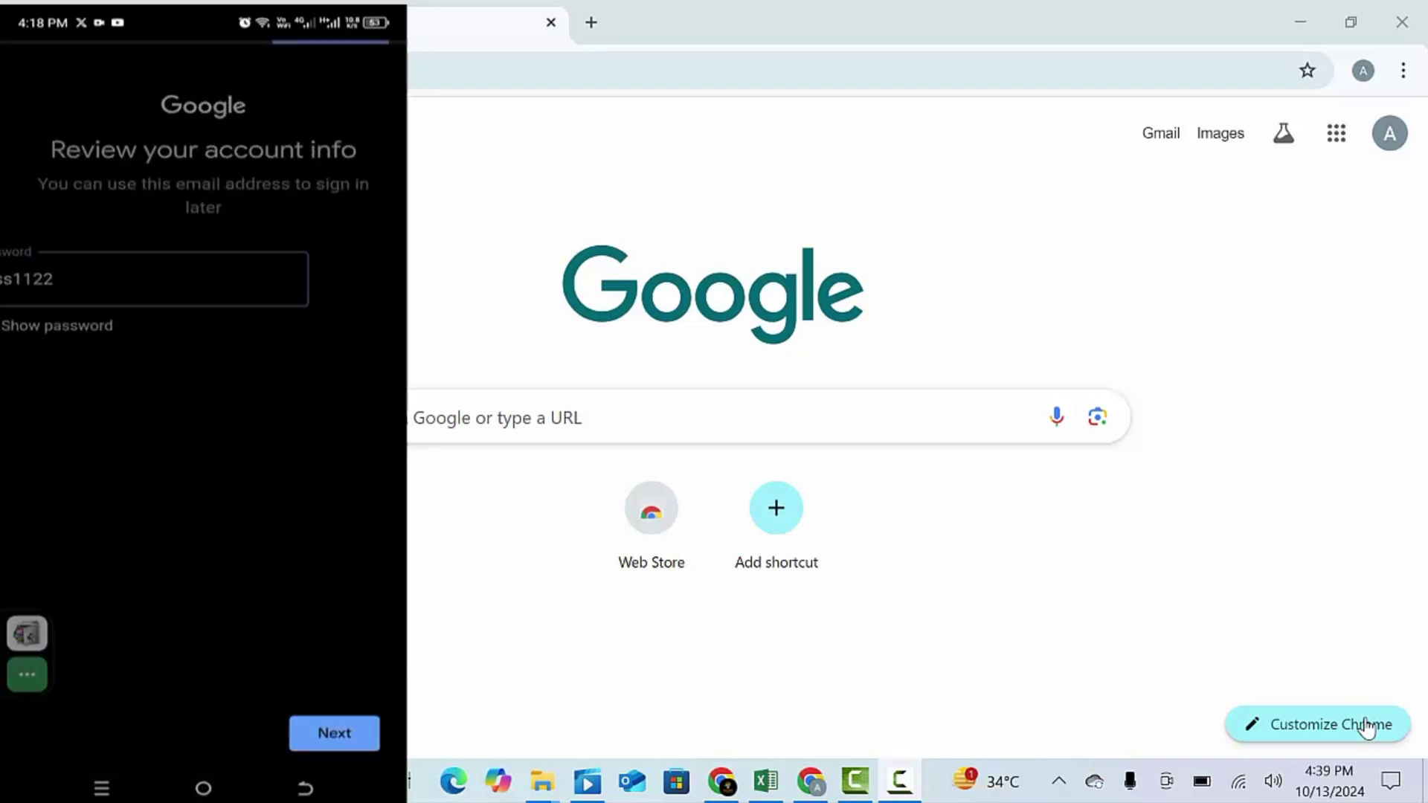
left_click(334, 733)
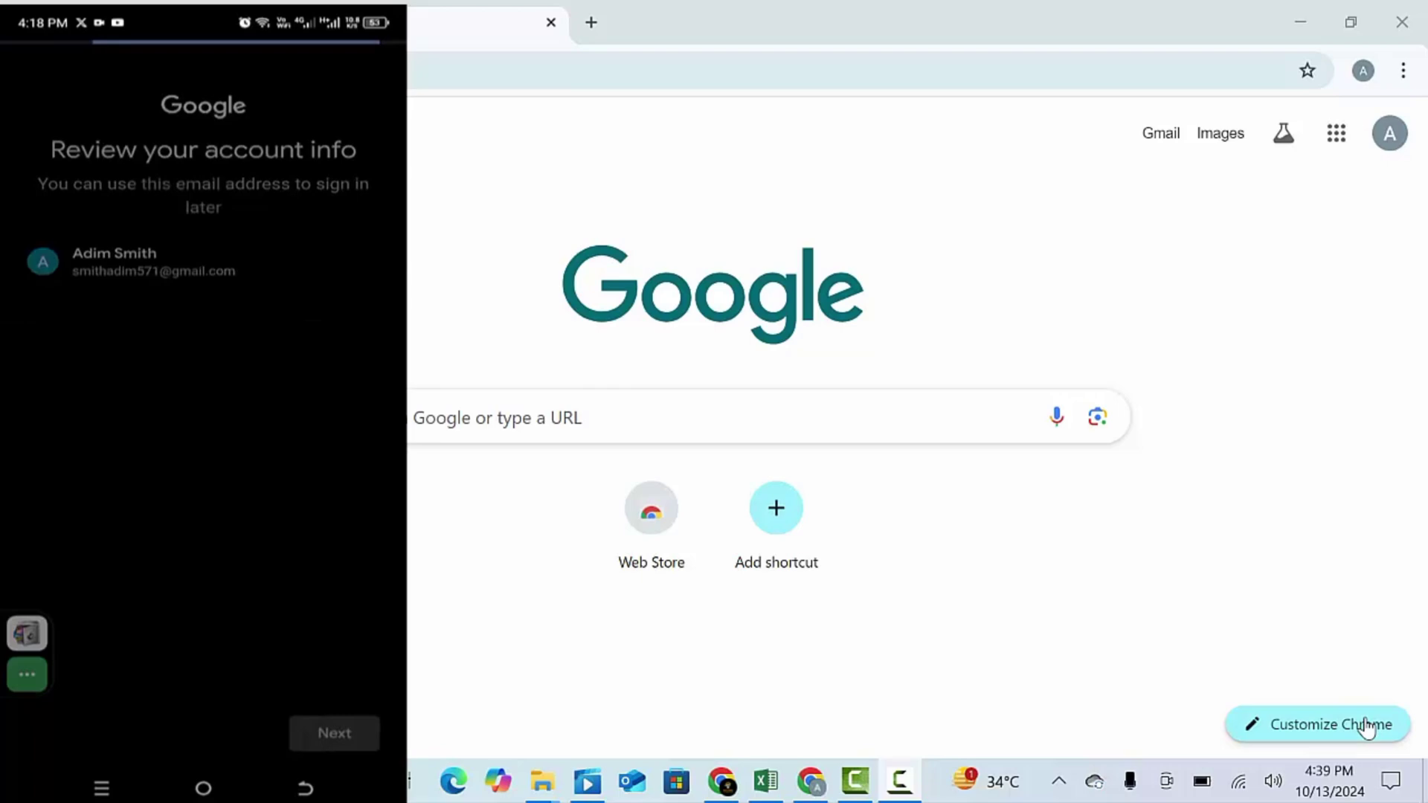
scroll(203, 372, "down", 10)
left_click(327, 725)
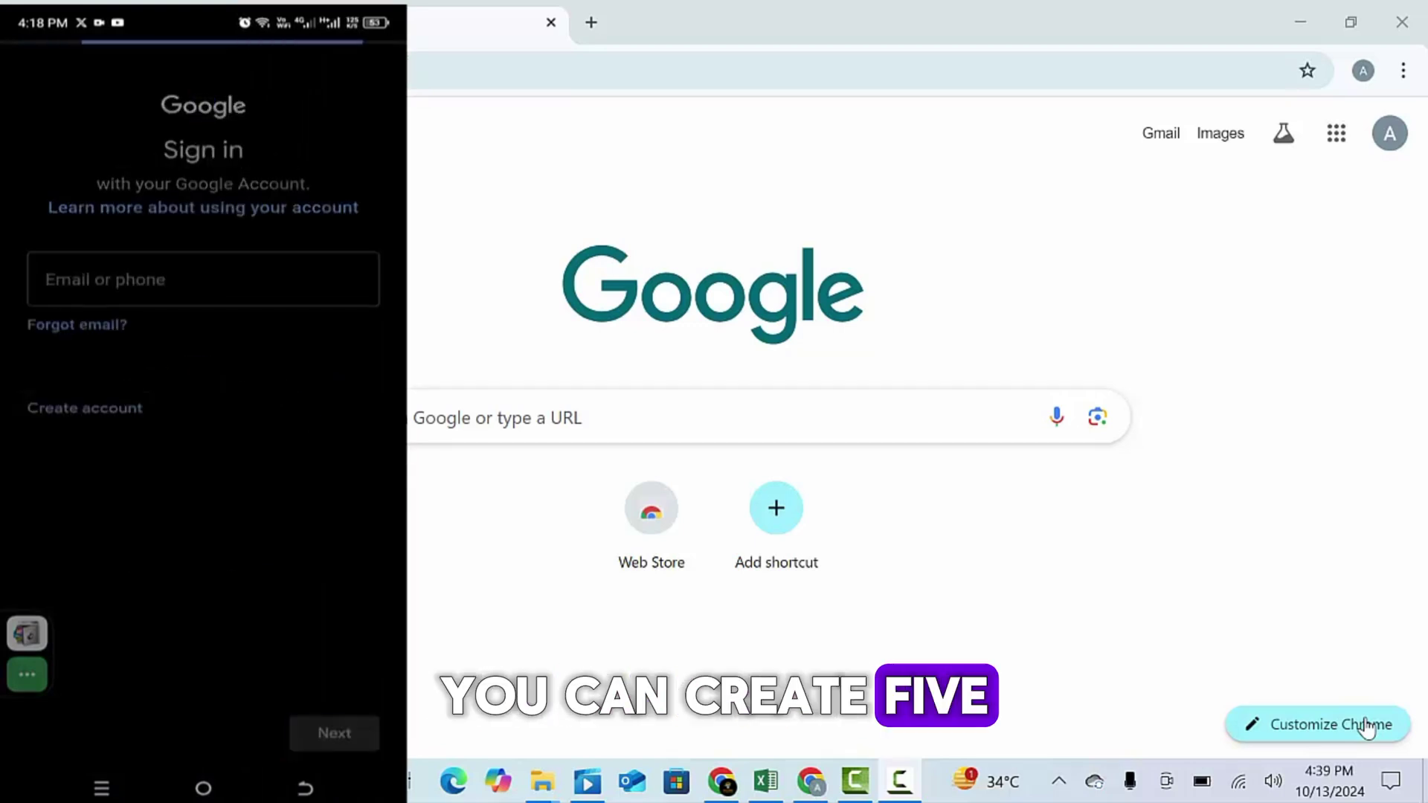
Enter the second account's first and last name and continue.
type("John")
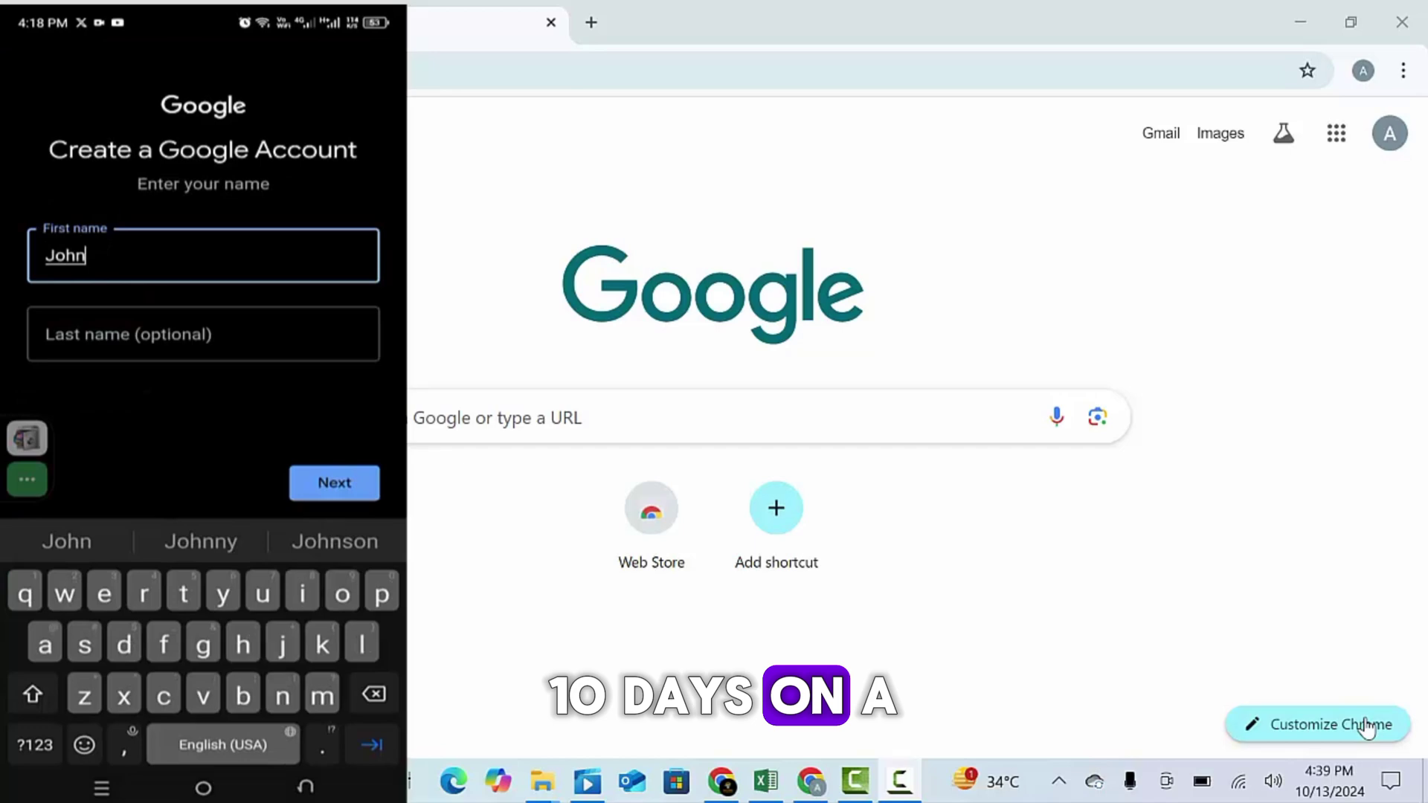
key("Tab")
type("Smith")
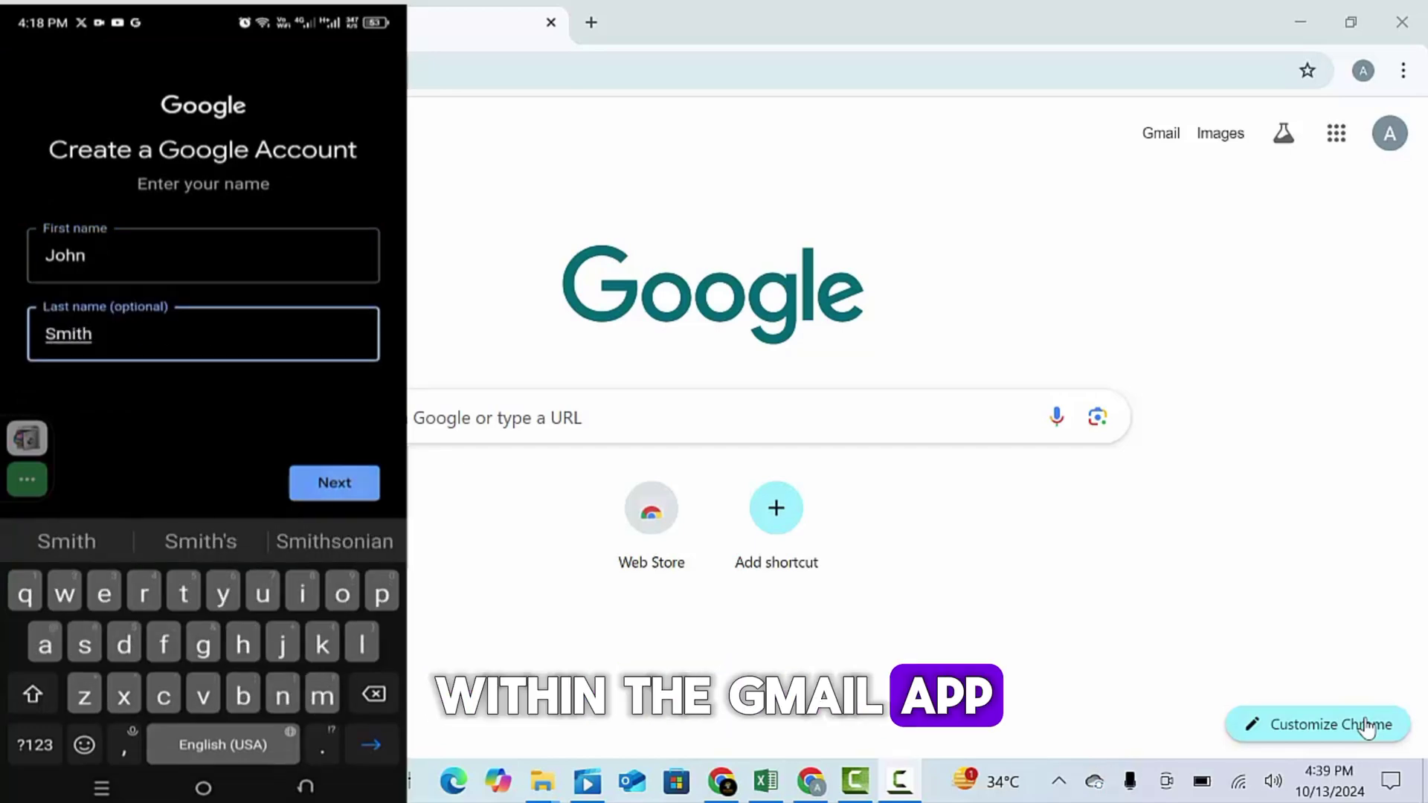
key("Return")
Set the birthday to June 12, 1999 and the gender to Male.
left_click(79, 256)
left_click(64, 405)
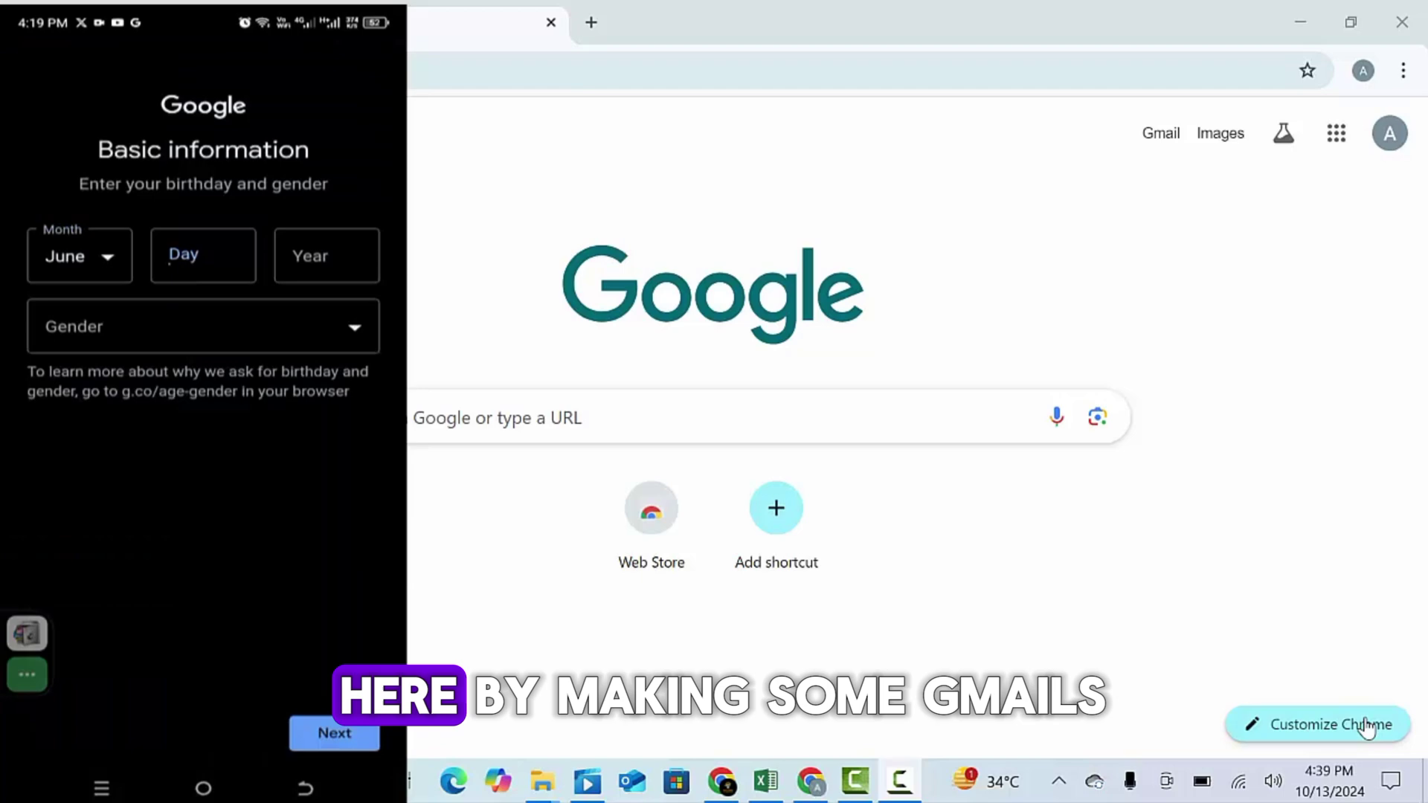
left_click(204, 256)
type("12")
key("Tab")
left_click(203, 326)
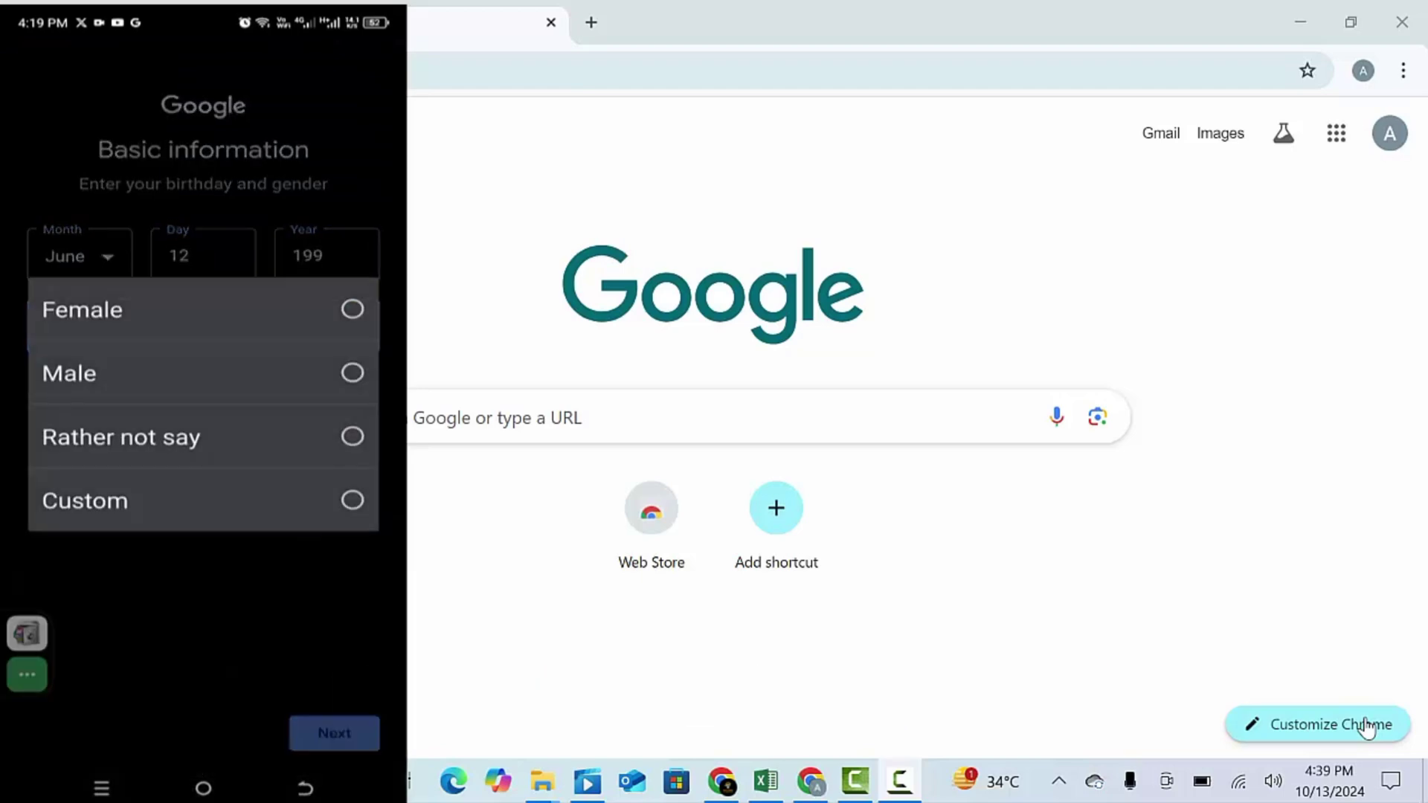
left_click(70, 373)
left_click(328, 255)
type("9")
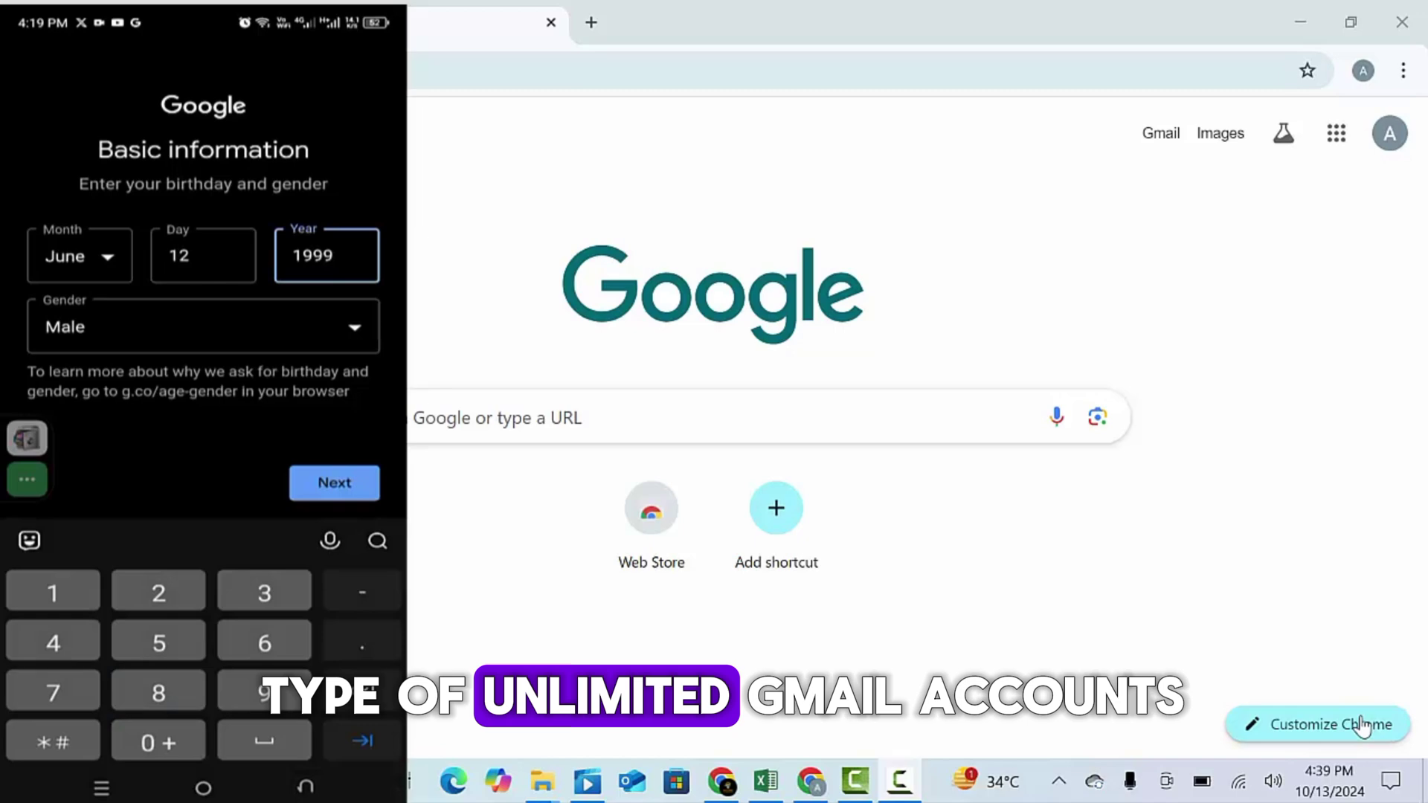
Choose a custom Gmail username and an account password, reaching the account review.
left_click(334, 733)
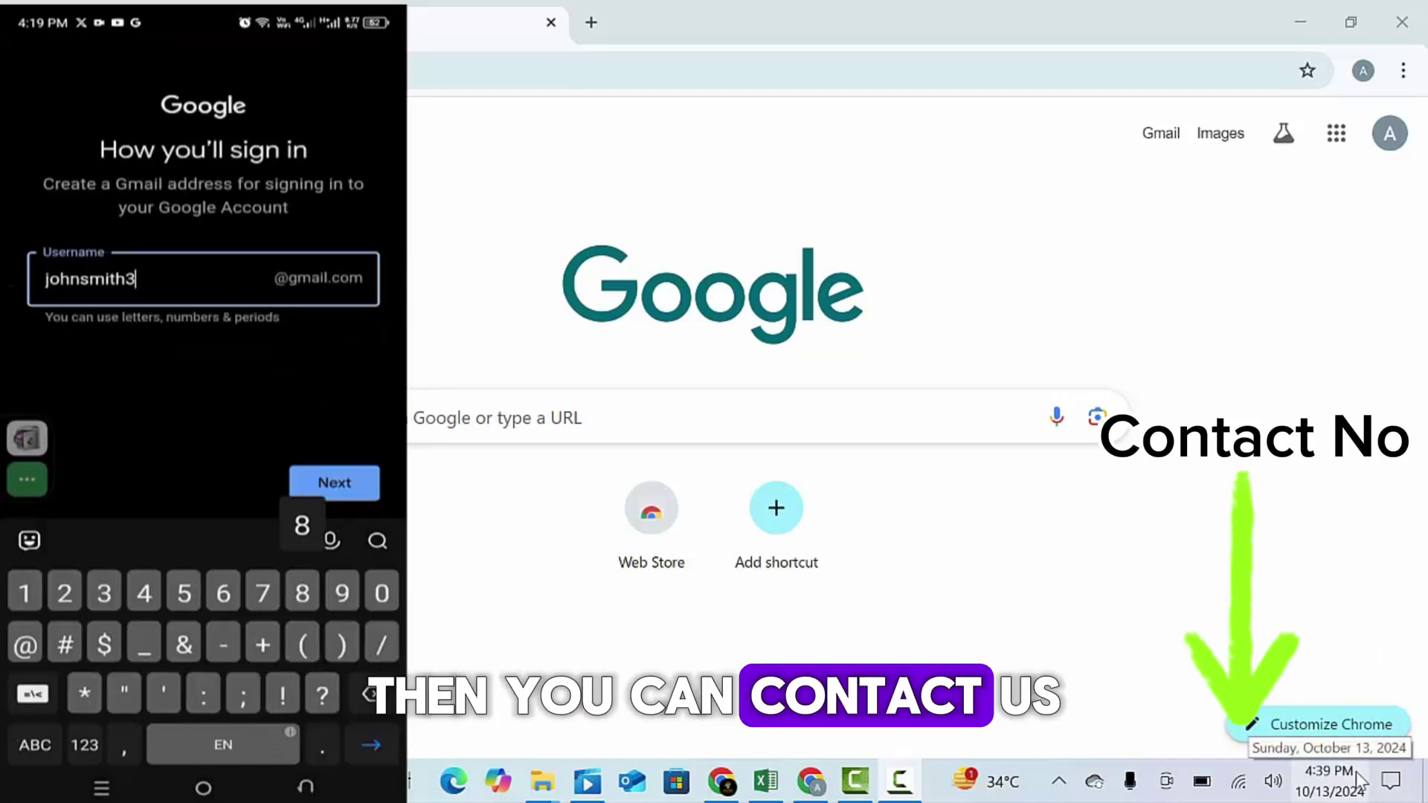
left_click(334, 482)
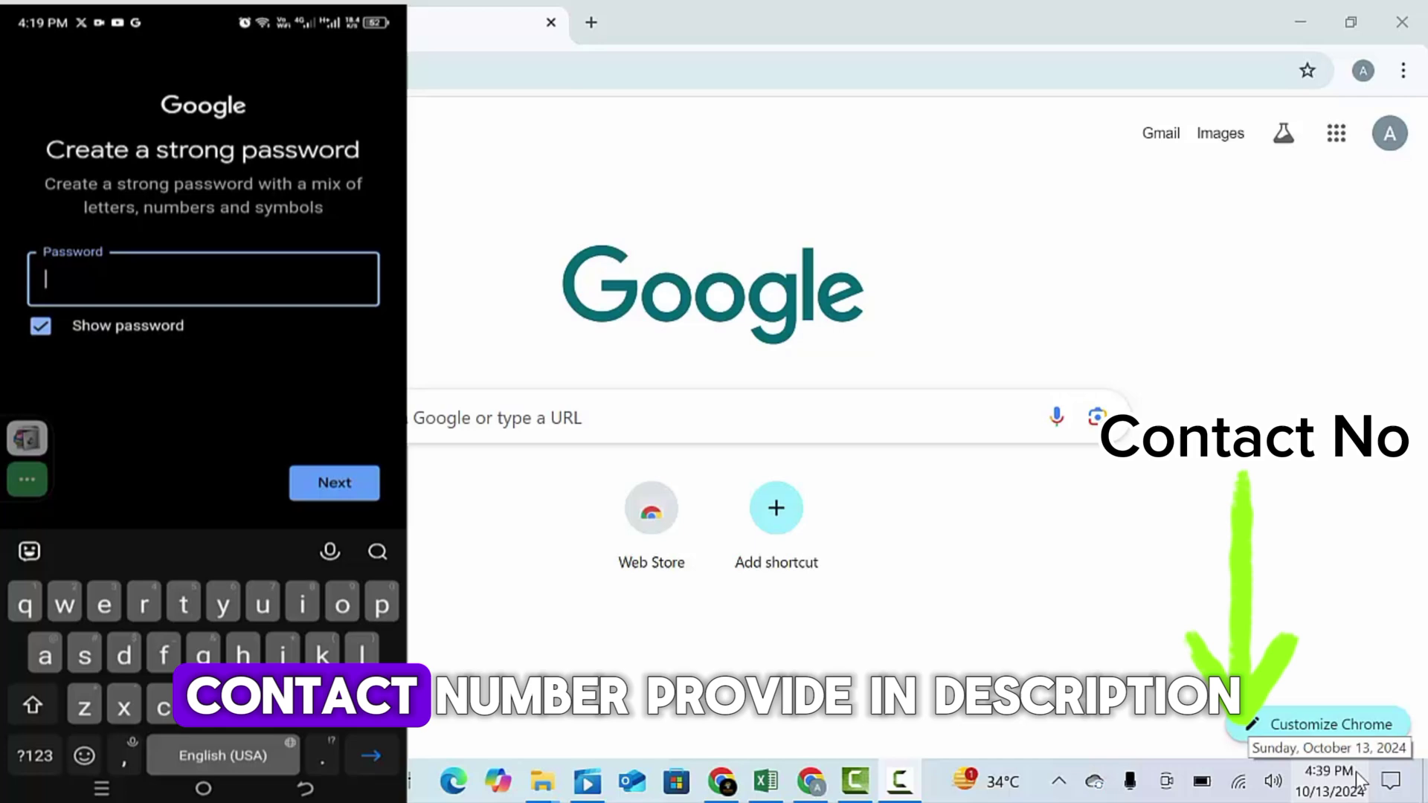
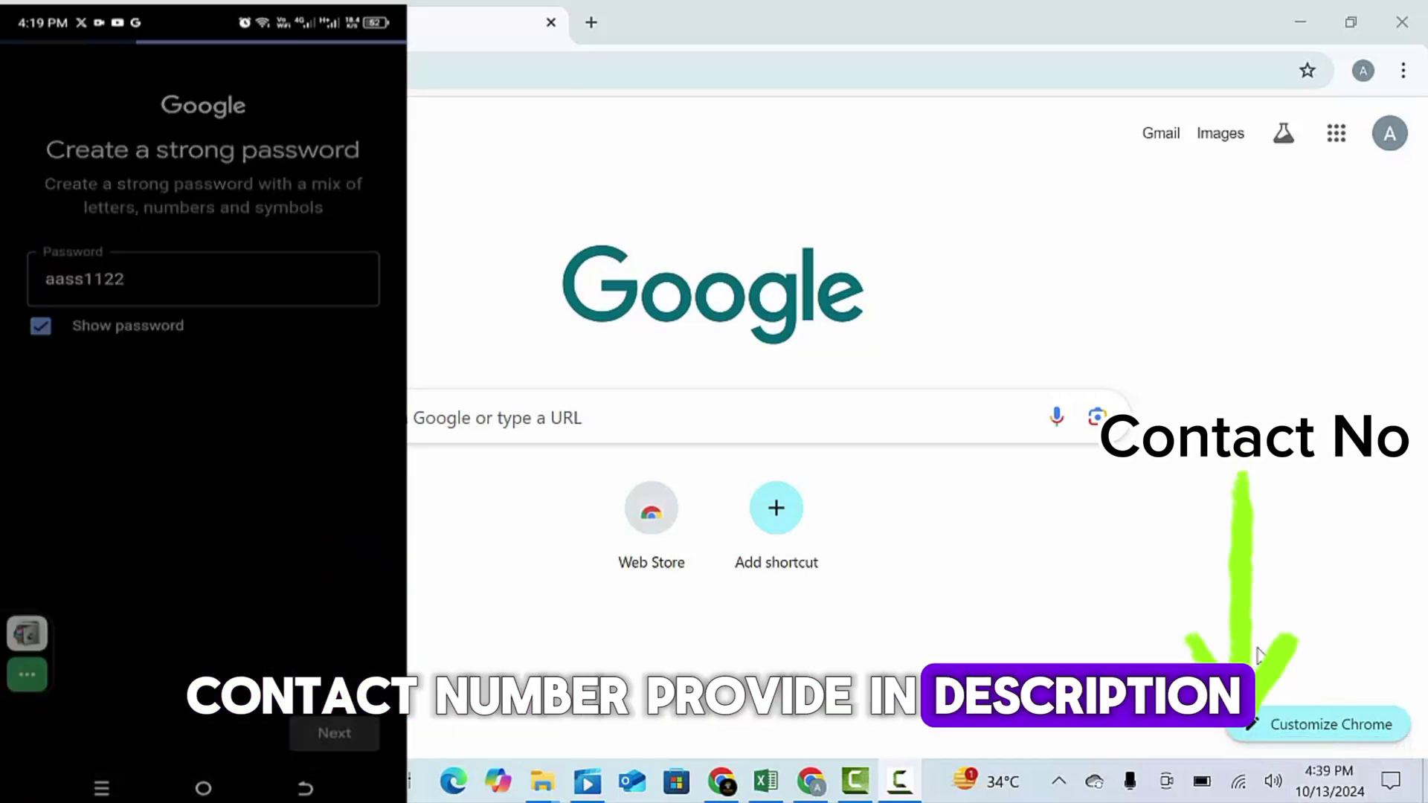
left_click(334, 733)
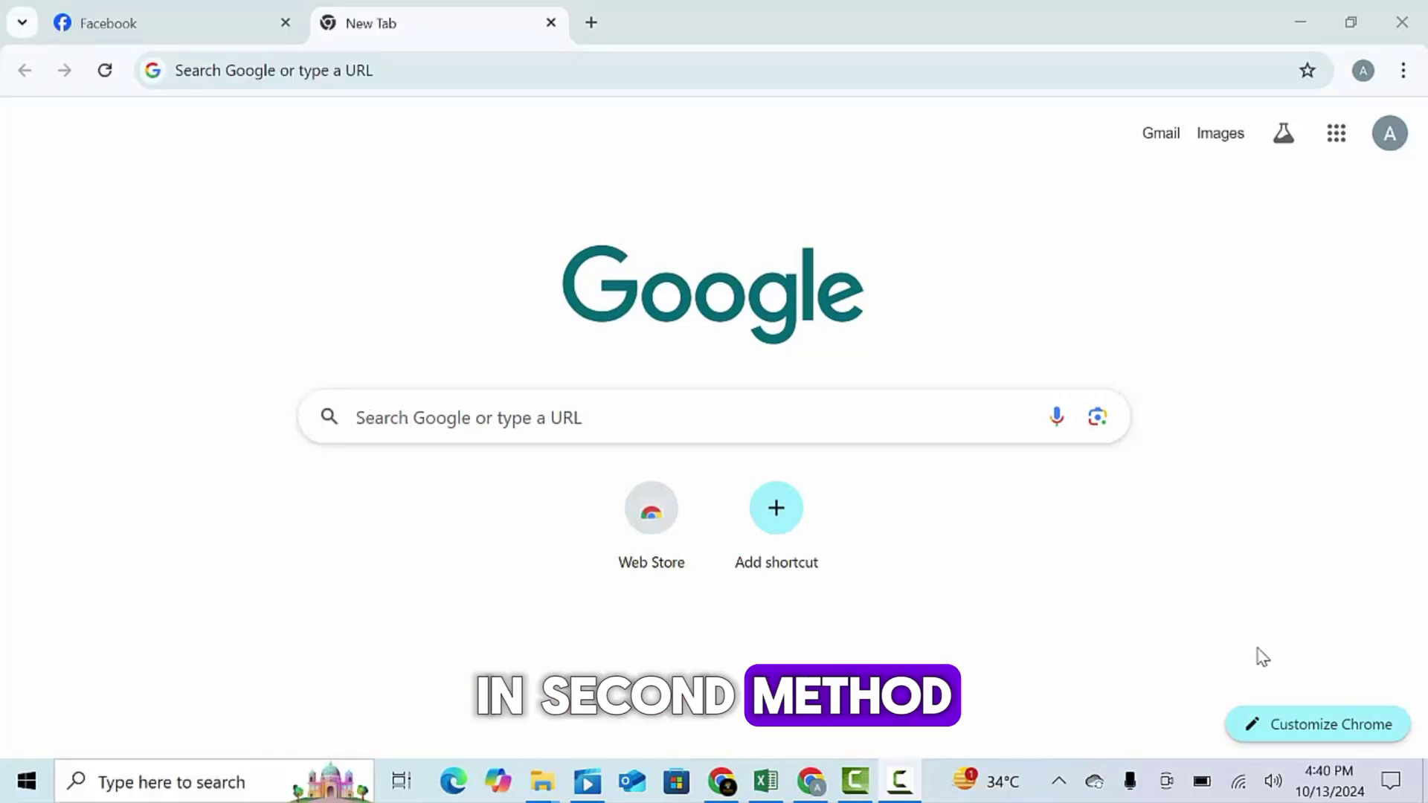
Search Google for 'temp mail'.
left_click(539, 419)
type("temp m")
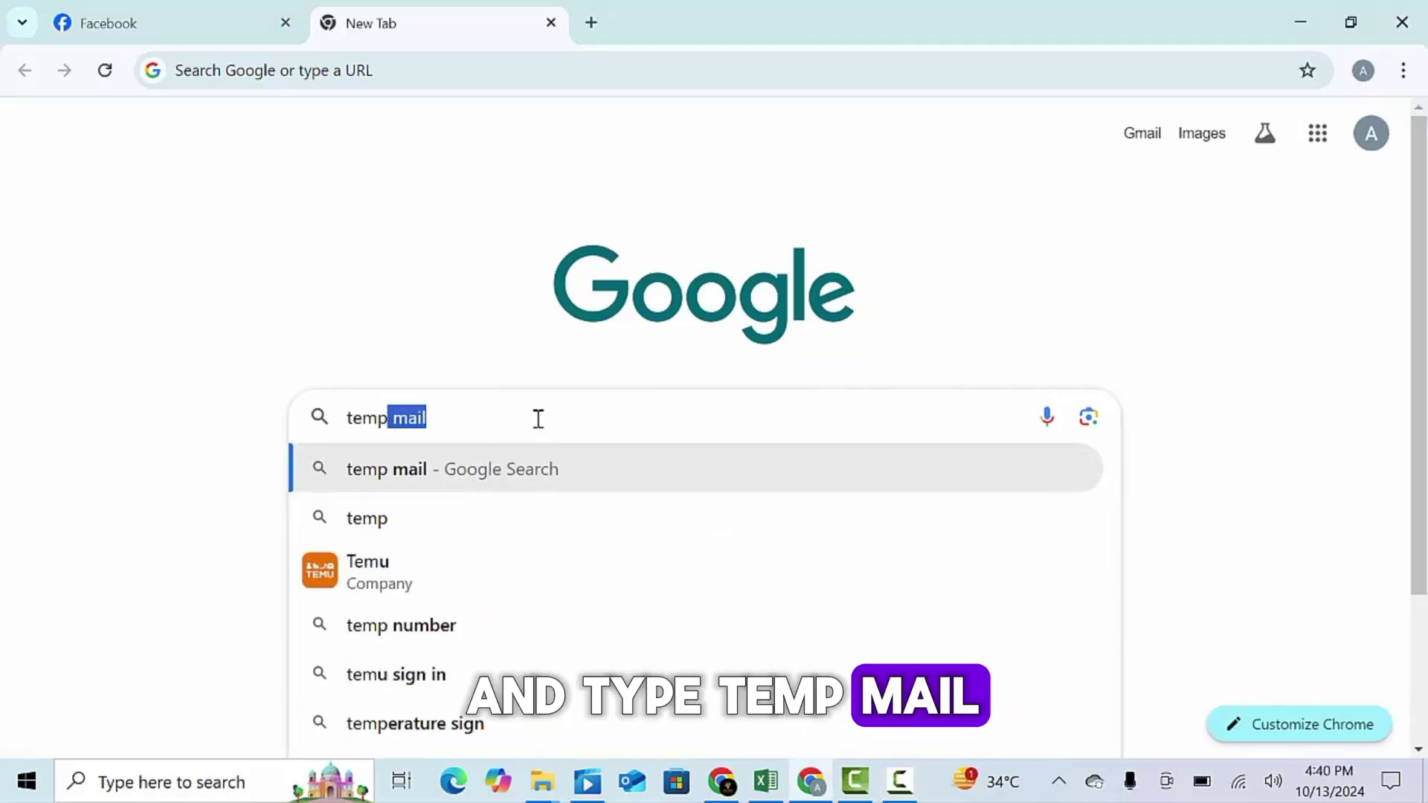
type("ail")
key("Return")
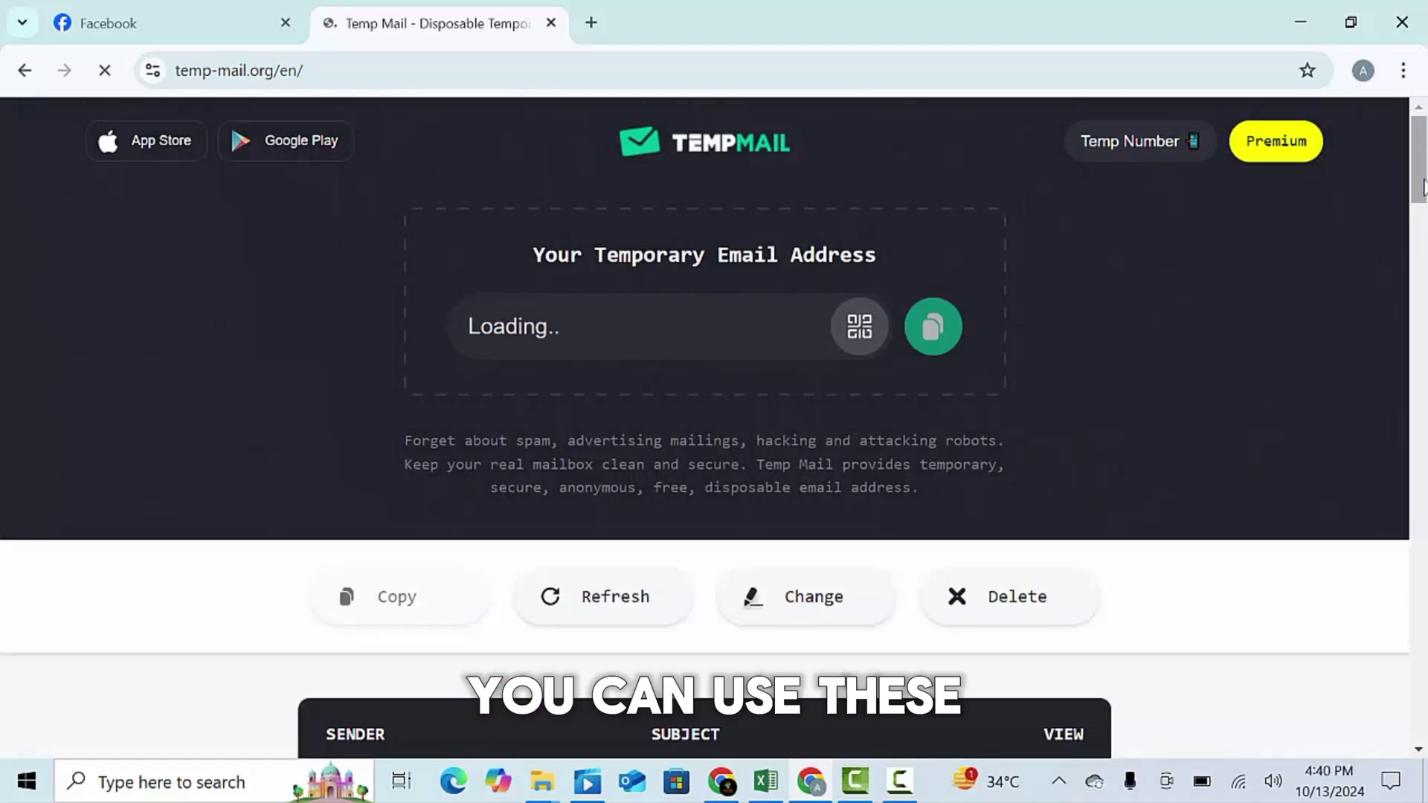
Check that the Temp Mail inbox is empty, then copy the temporary address.
left_click_drag(1420, 192, 1421, 249)
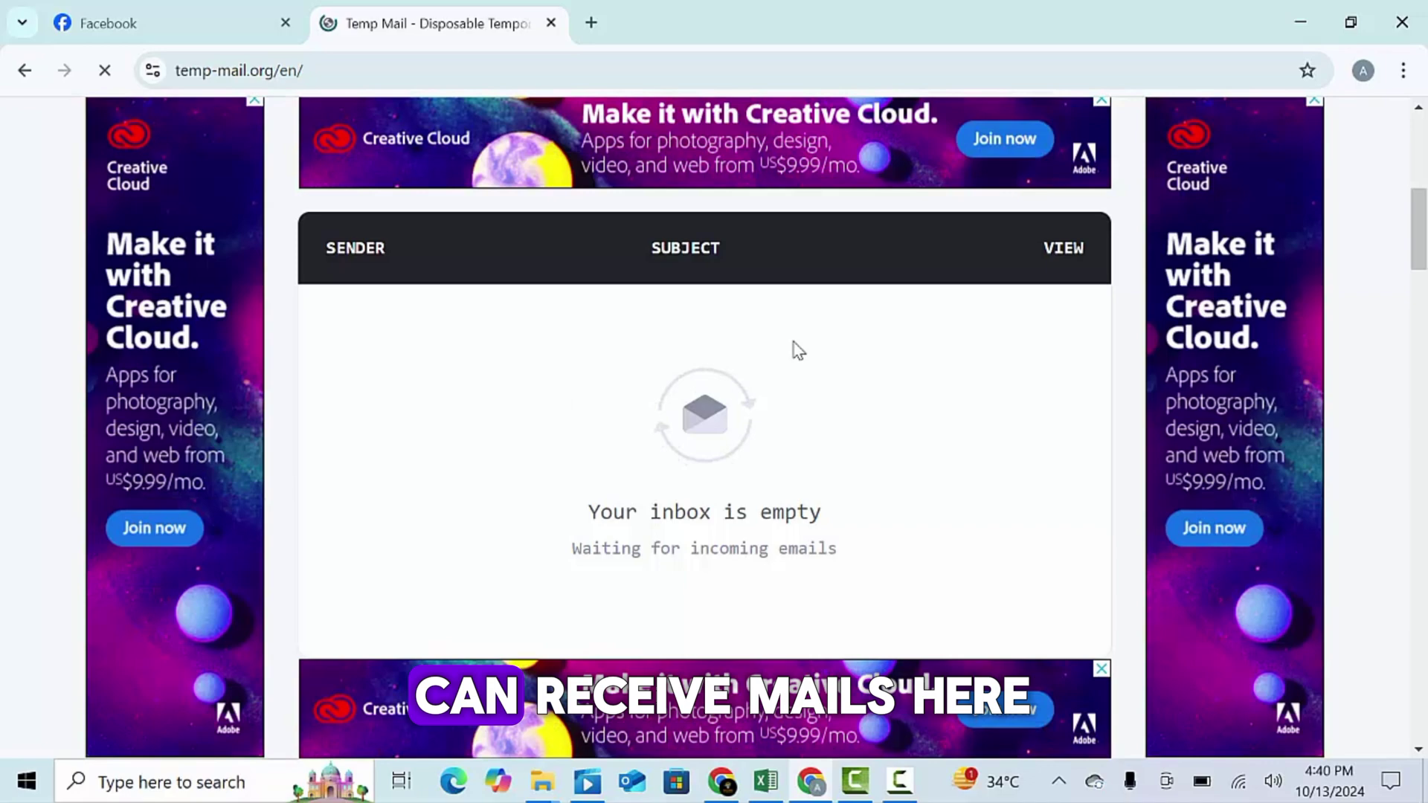
left_click_drag(1425, 230, 1423, 153)
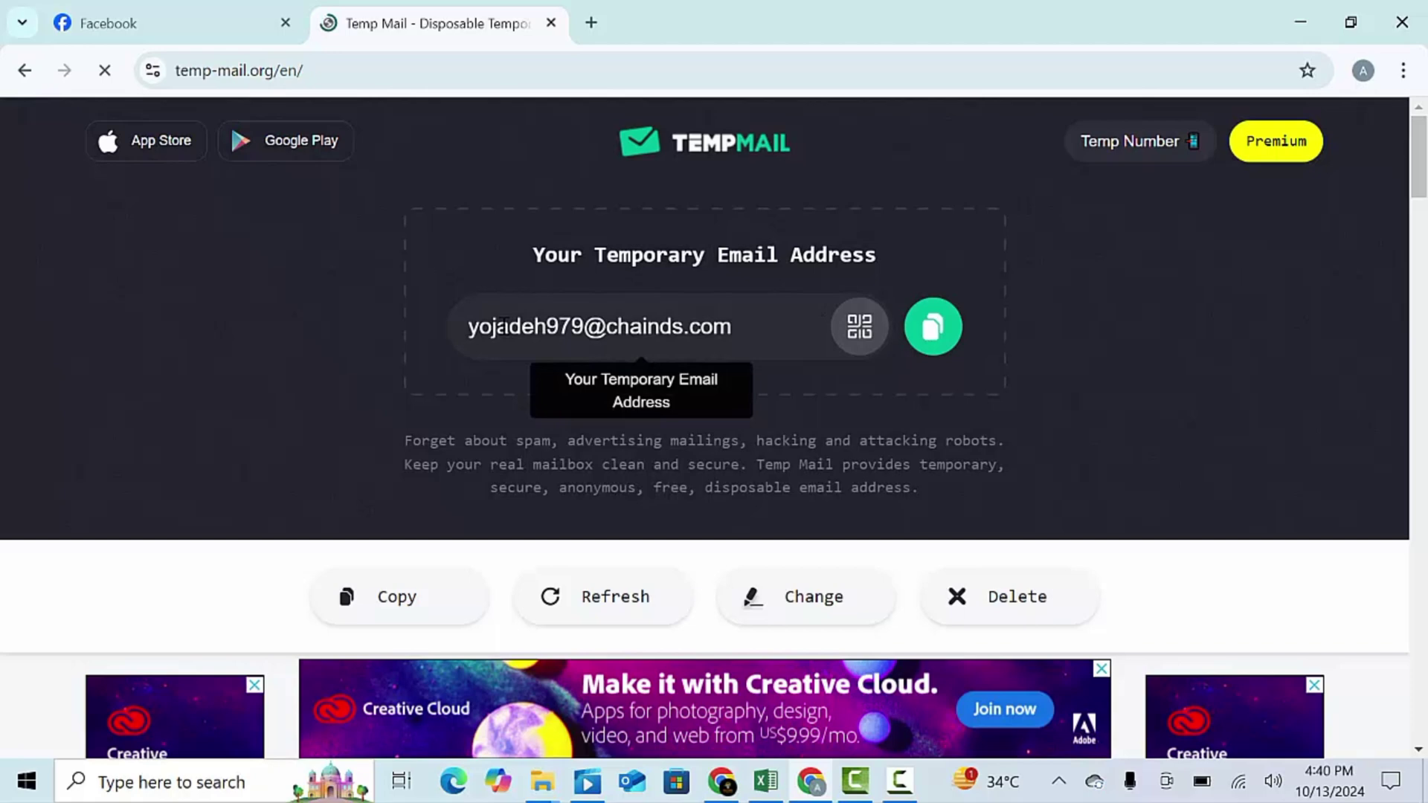
left_click(934, 329)
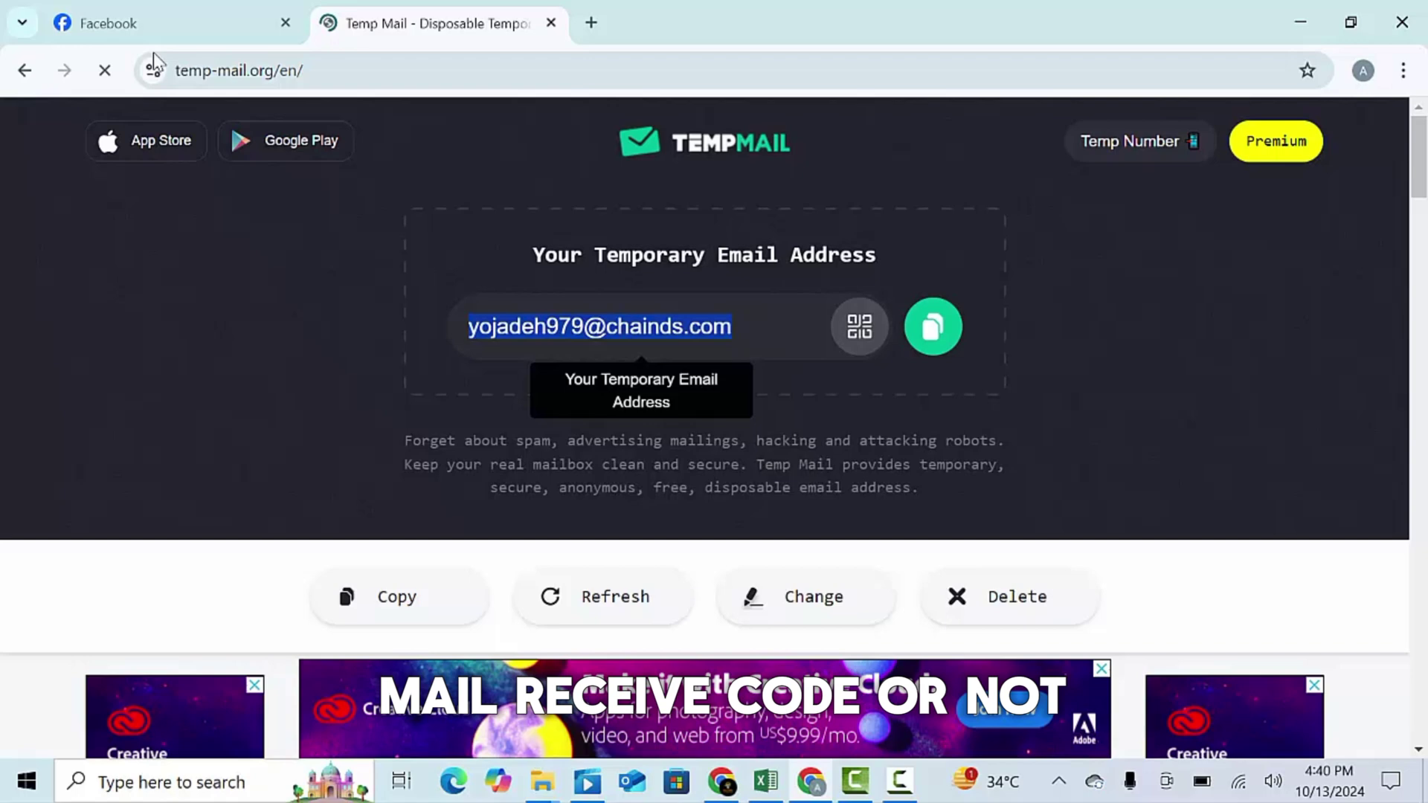
Paste the Temp Mail address into Facebook, send the login code, and check the Temp Mail inbox.
left_click(121, 32)
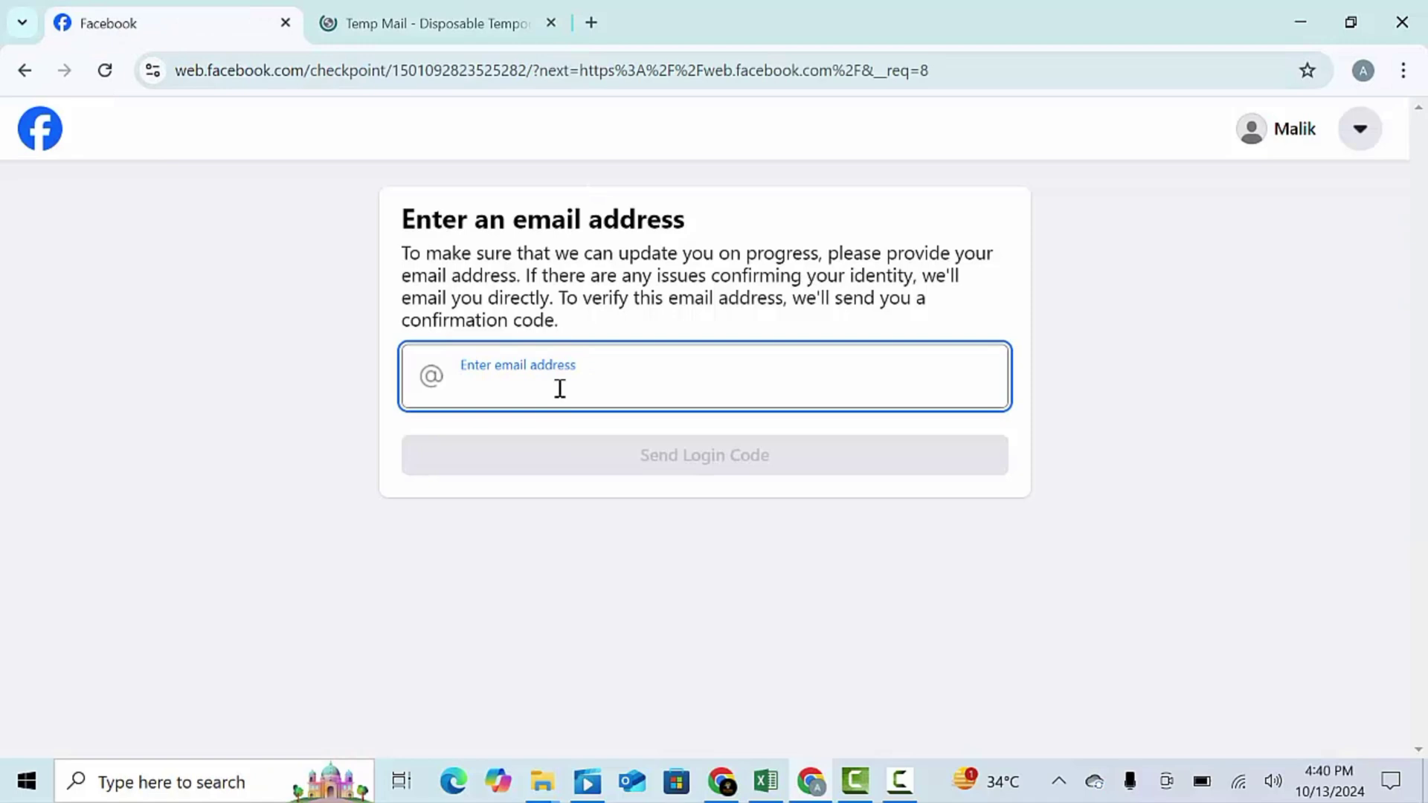
key("ctrl+v")
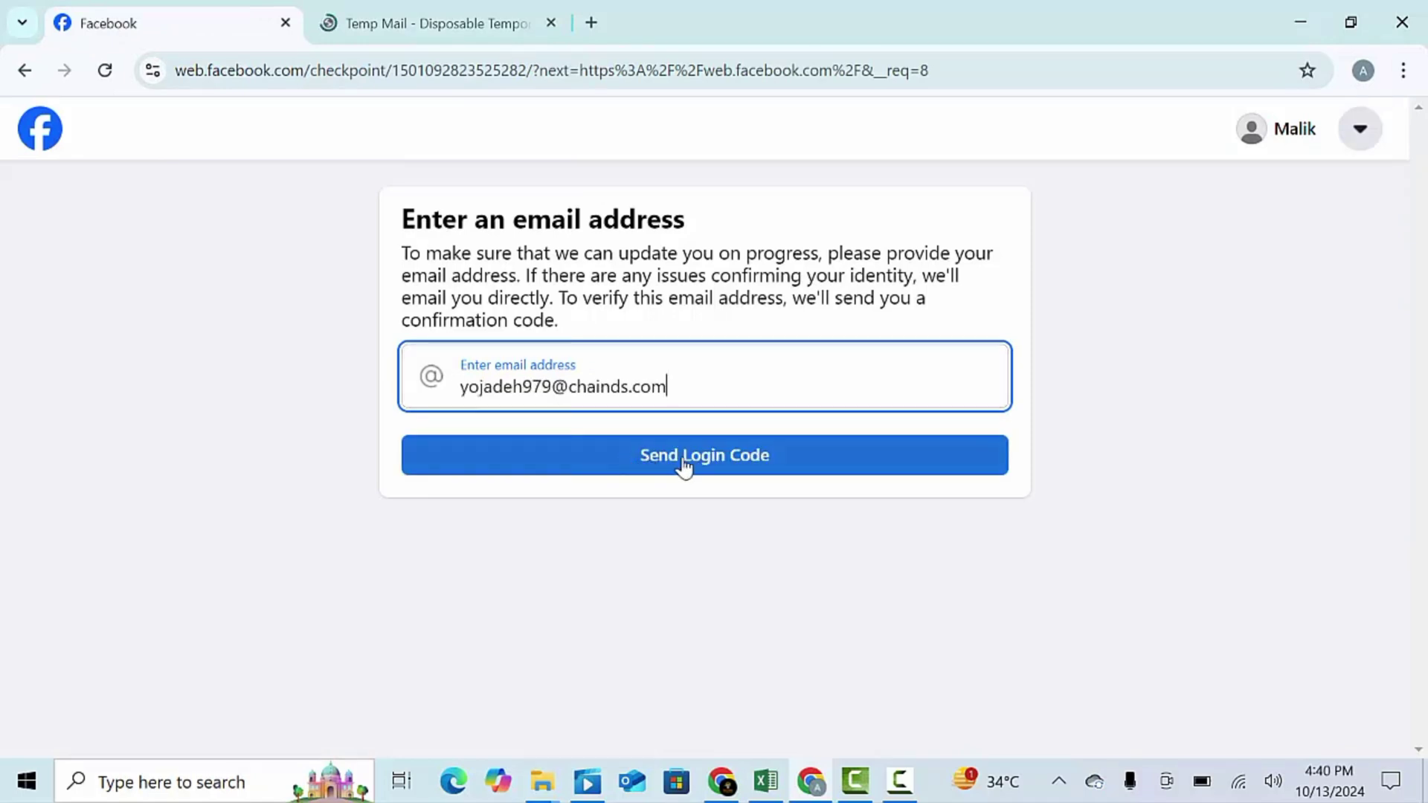
left_click(737, 476)
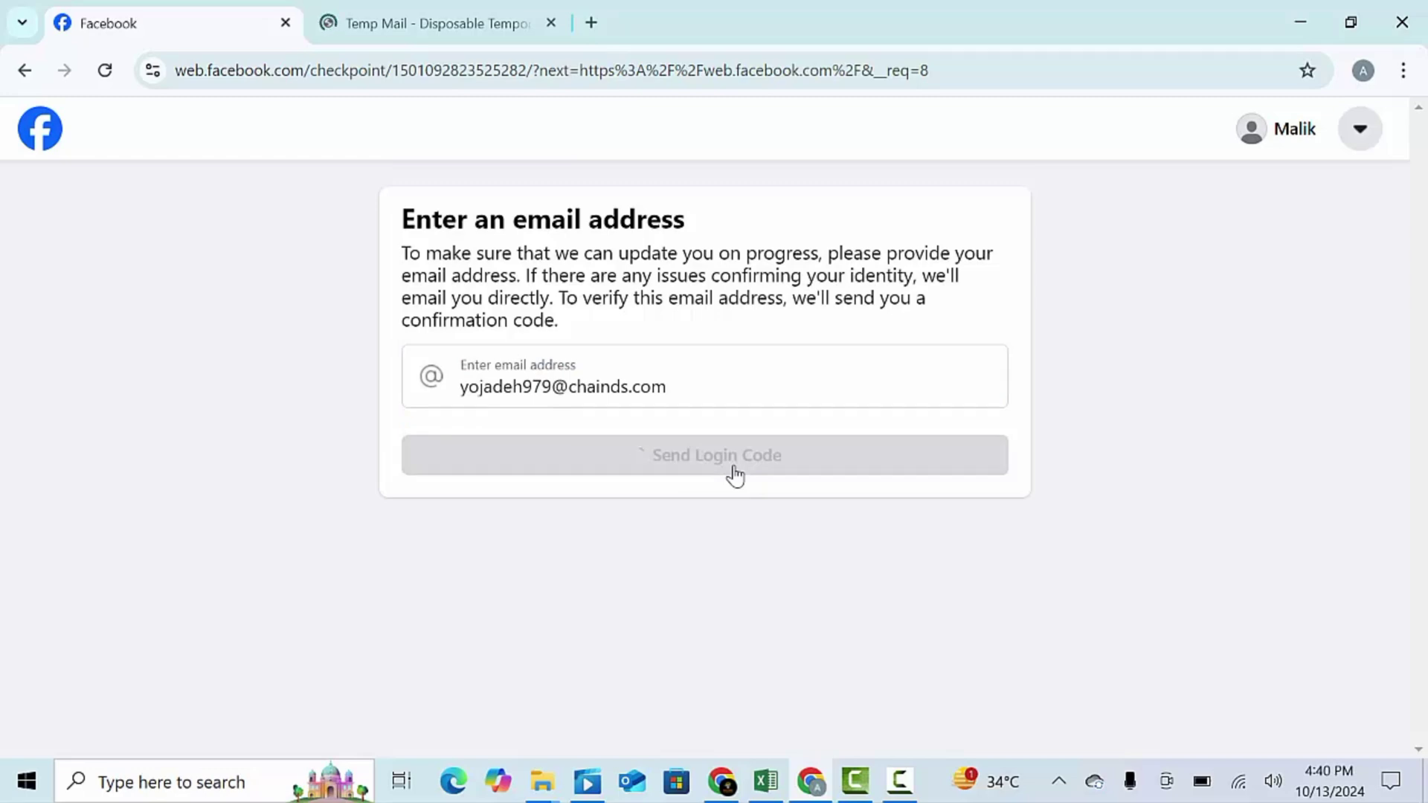
left_click(427, 37)
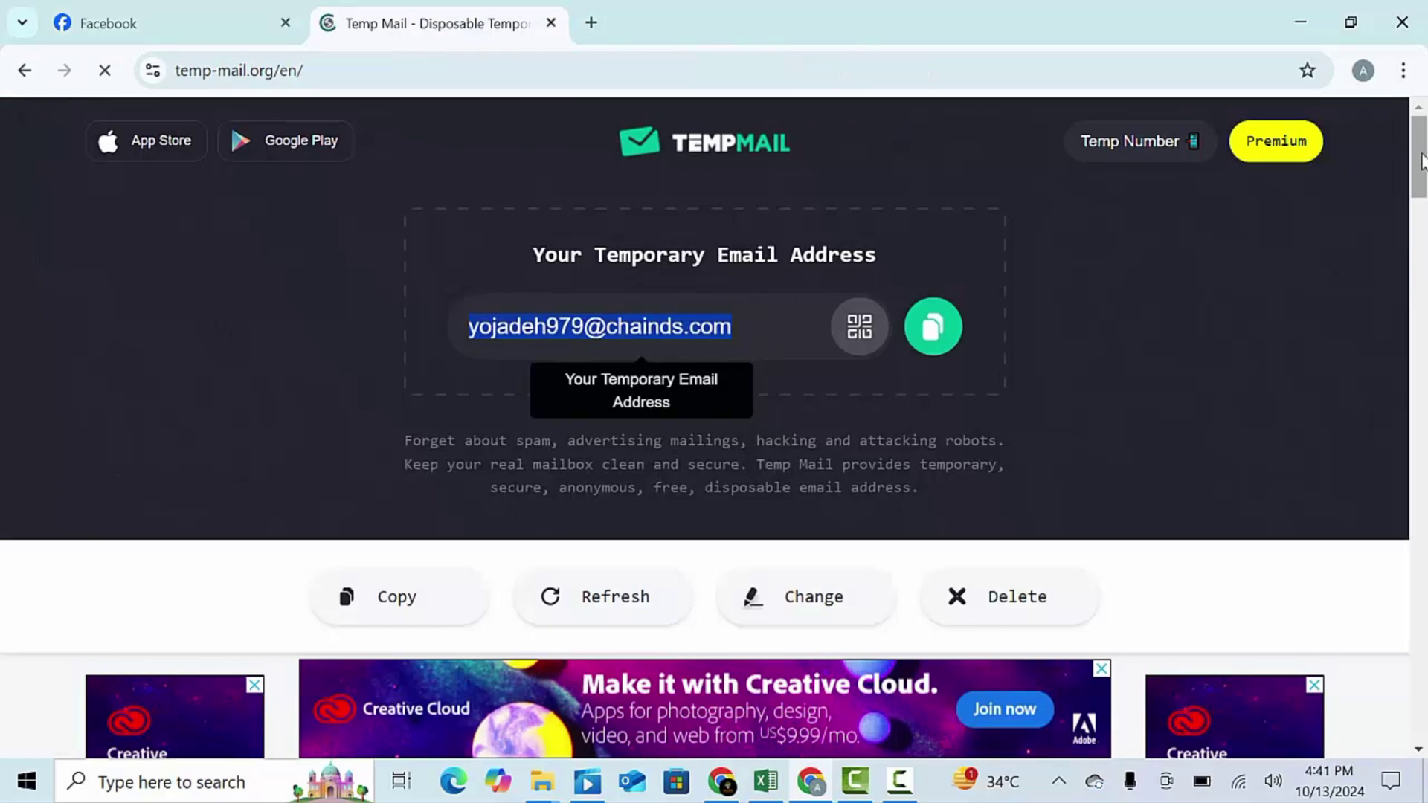
left_click_drag(1421, 160, 1421, 245)
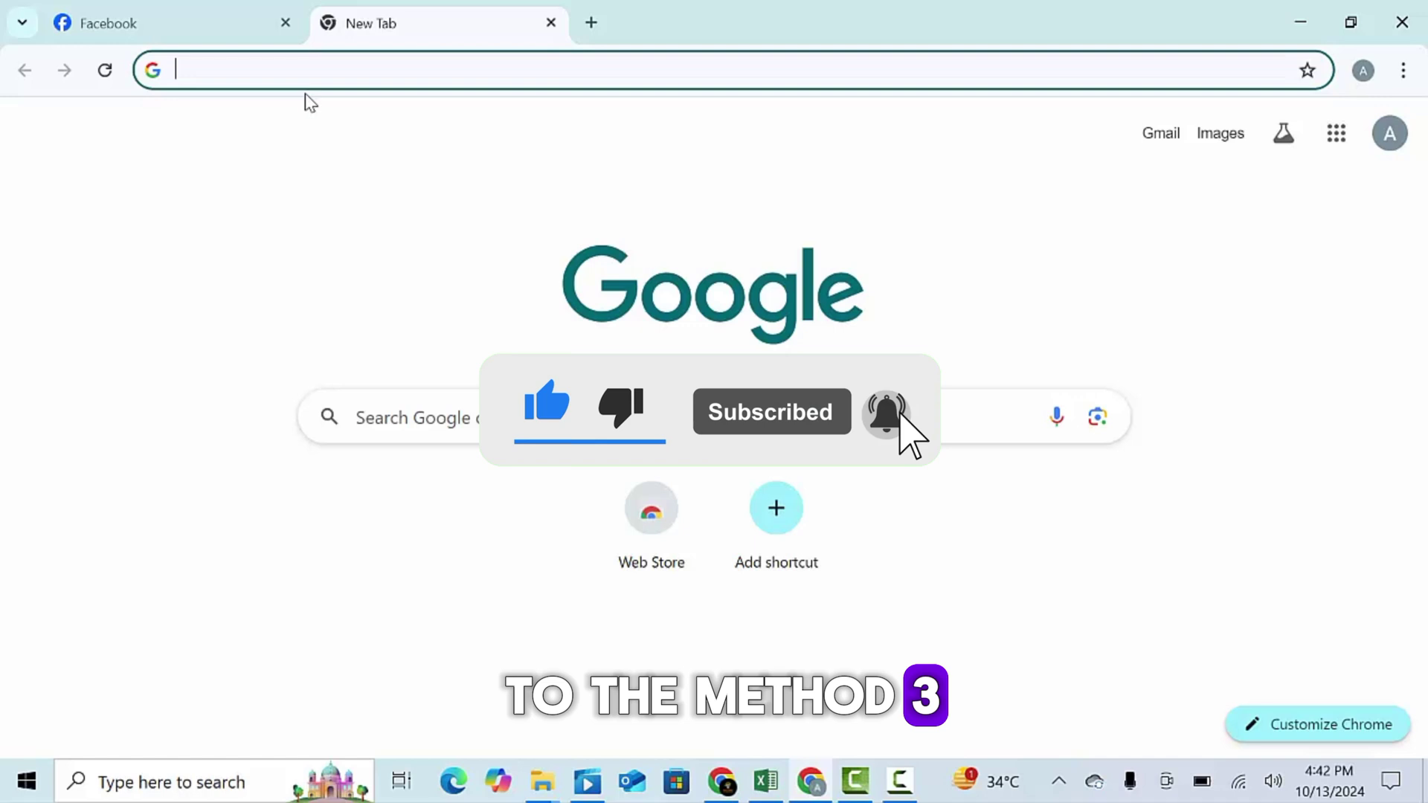
Search for 'email ondeck' from the new tab.
type("e")
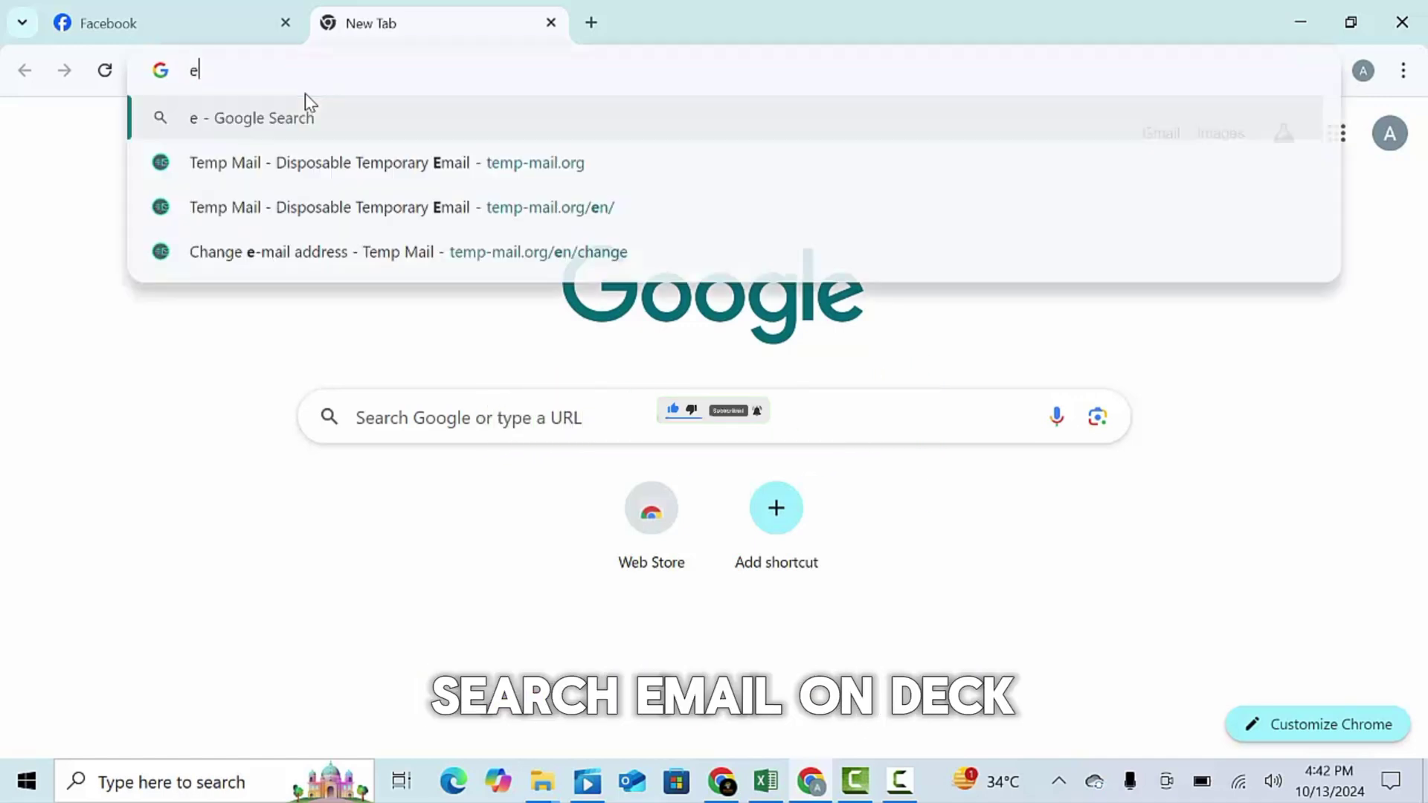
type("mail")
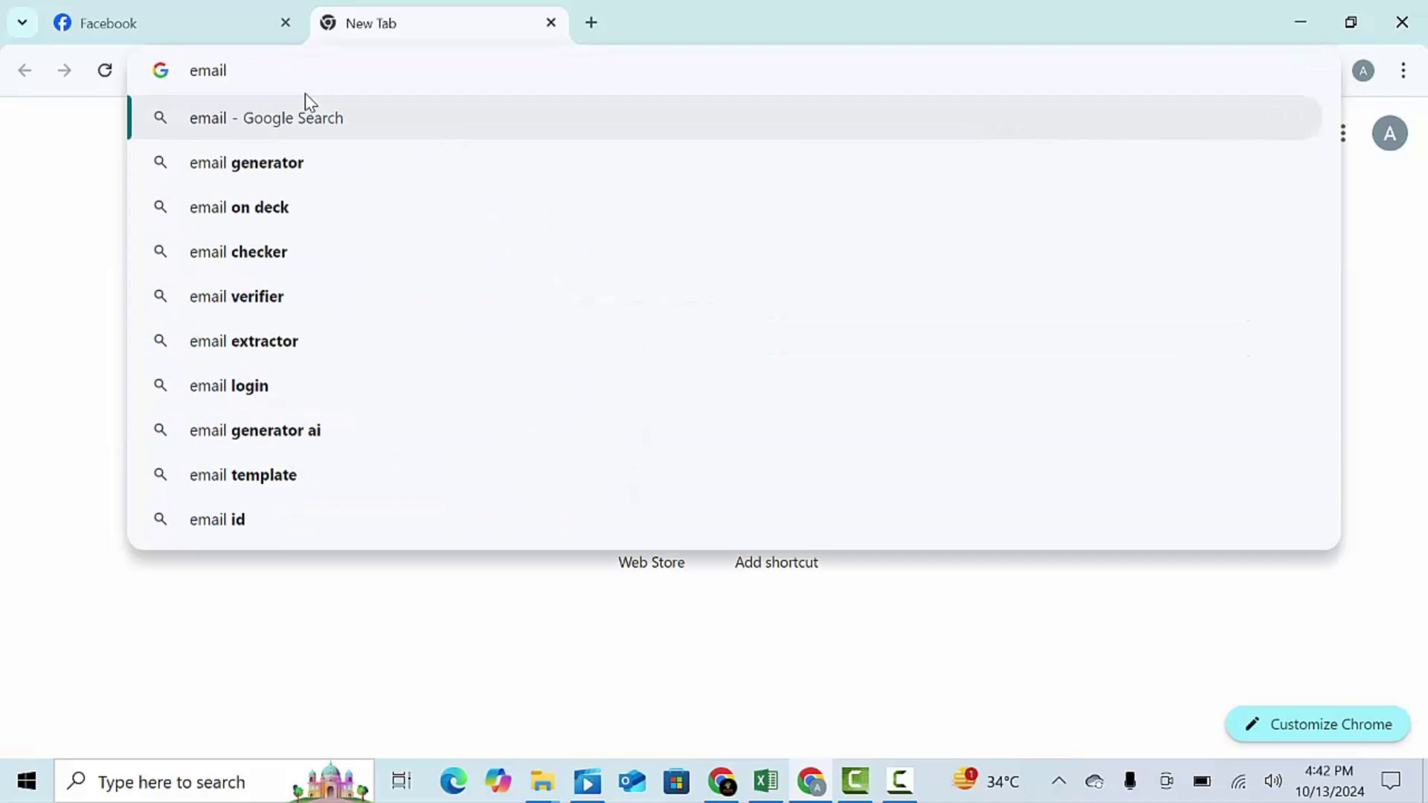
type(" on")
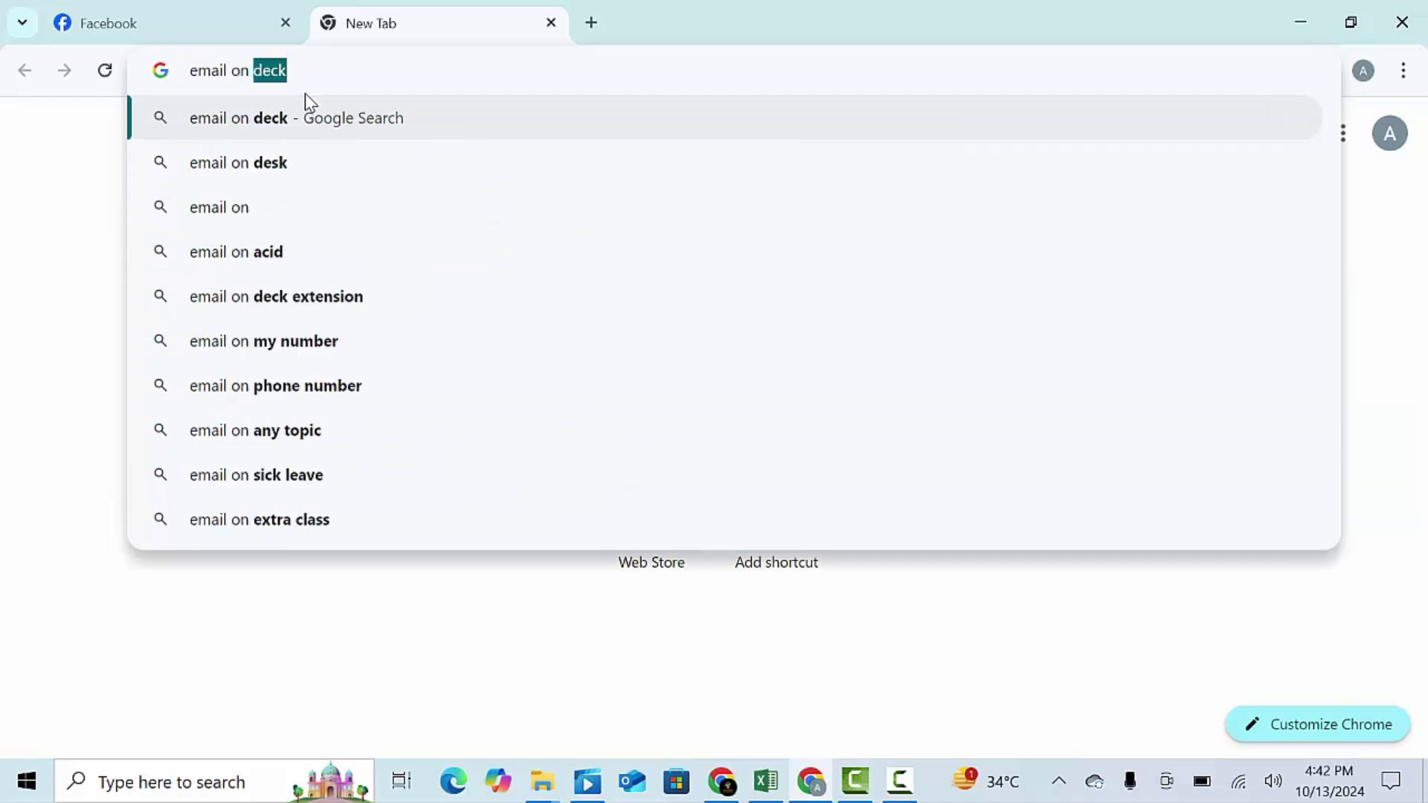
type("deck")
key("Return")
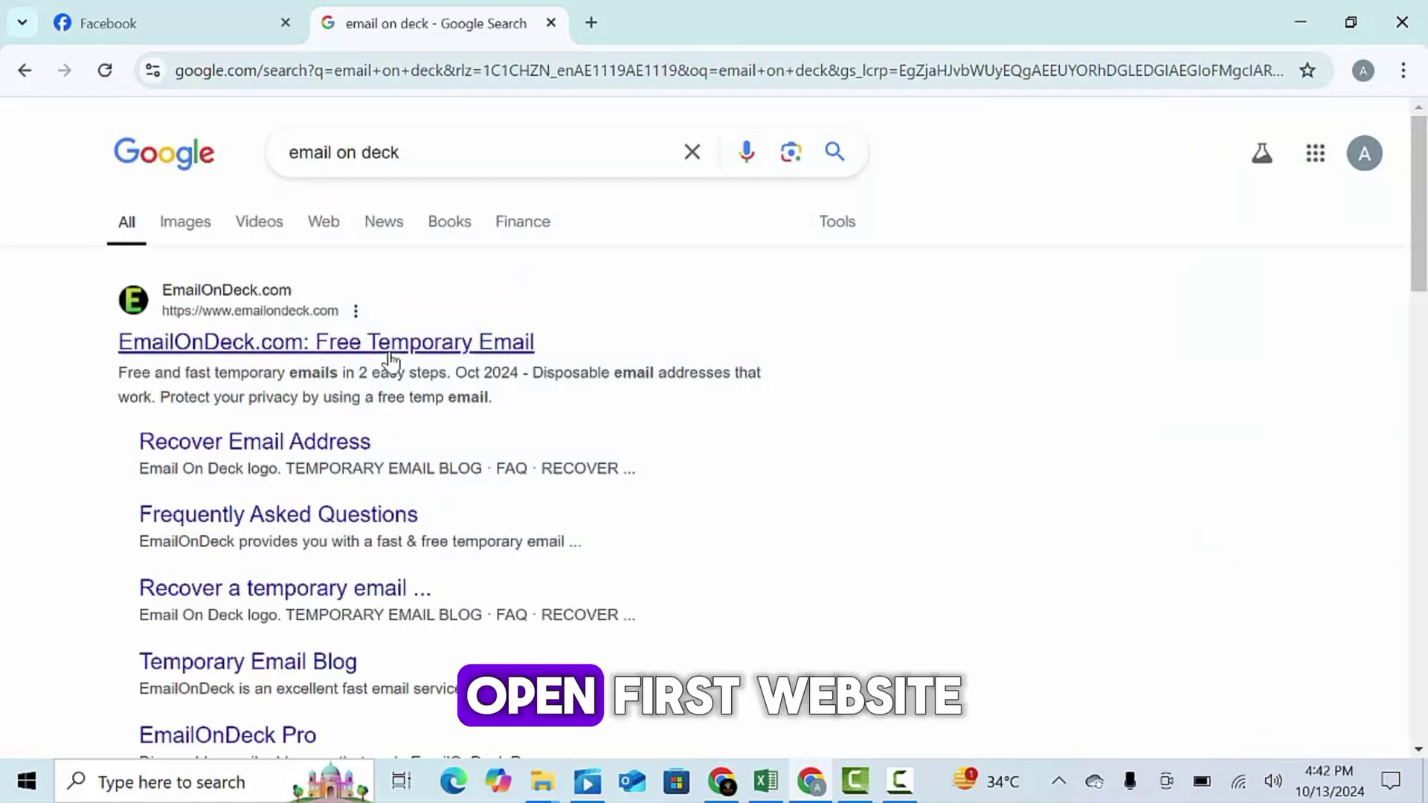
Open EmailOnDeck, pass the human verification captcha, and select the new temporary address.
left_click(462, 346)
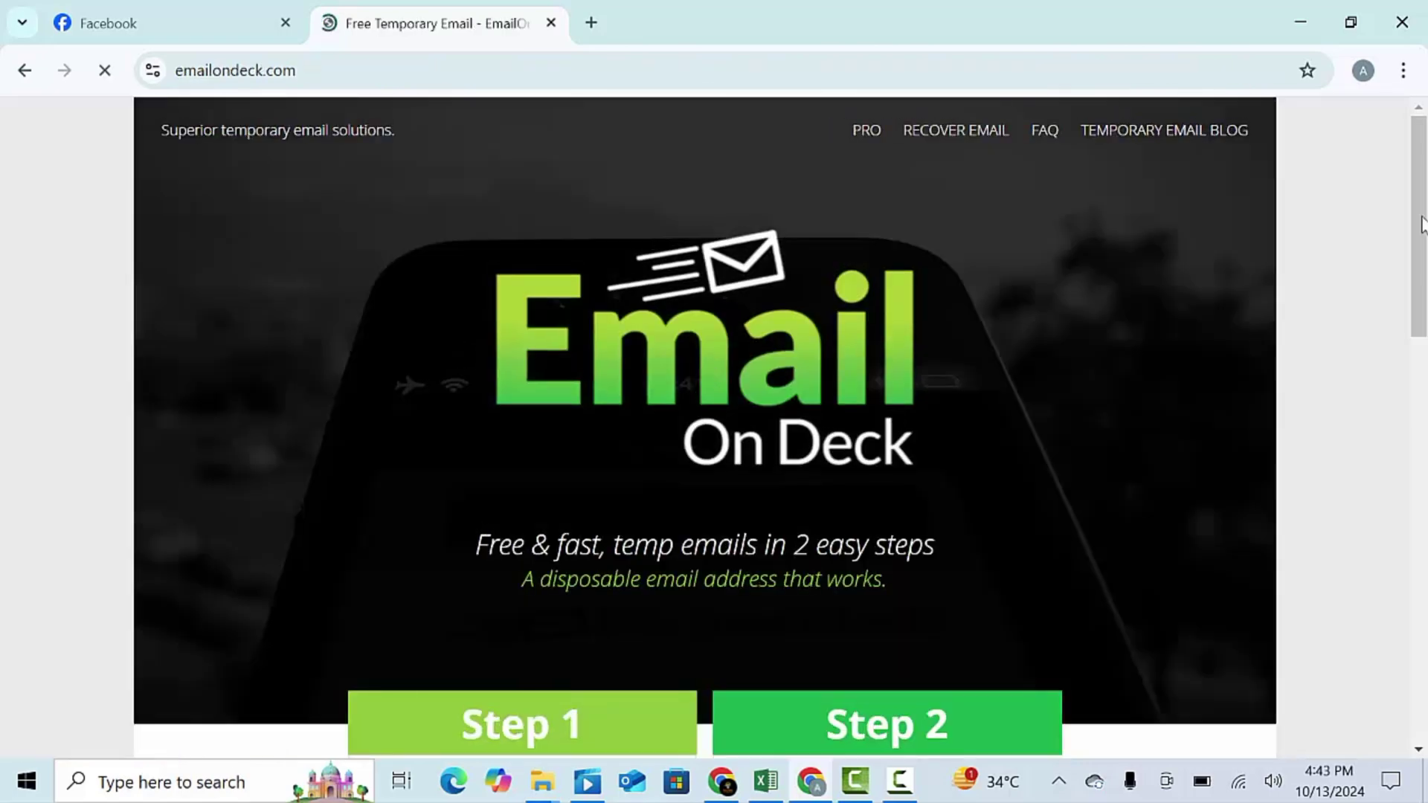
left_click_drag(1421, 223, 1408, 309)
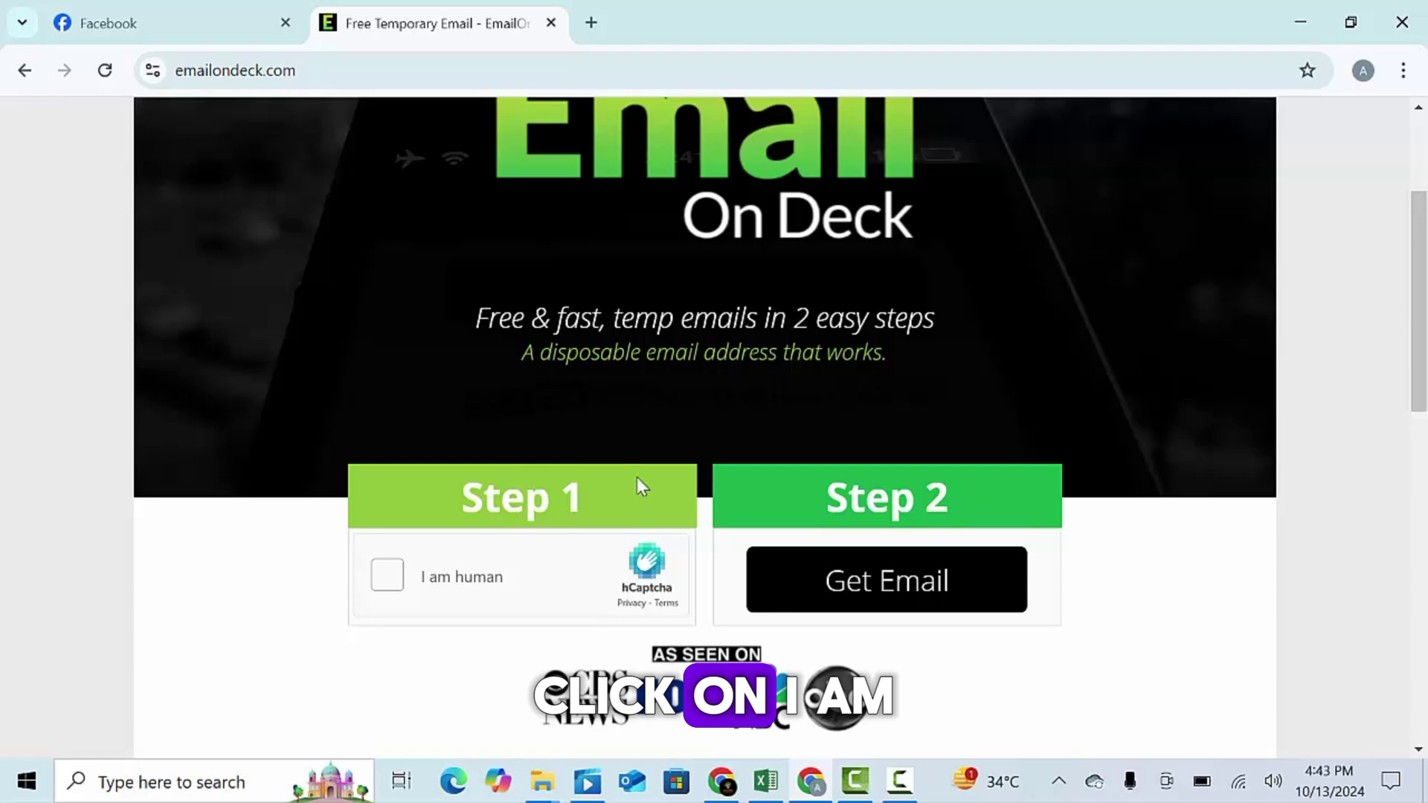
left_click(386, 575)
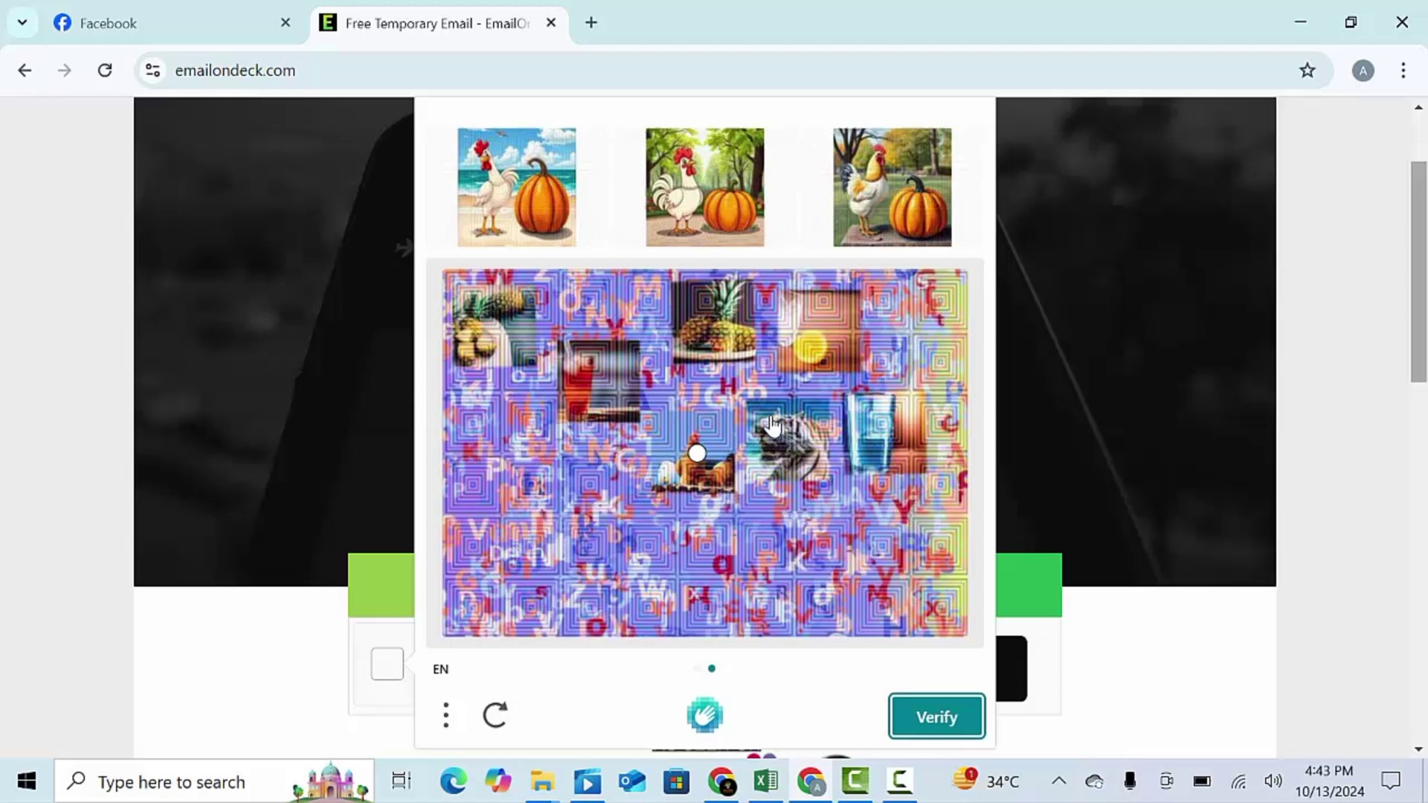
left_click(937, 717)
scroll(1415, 318, "down", 1)
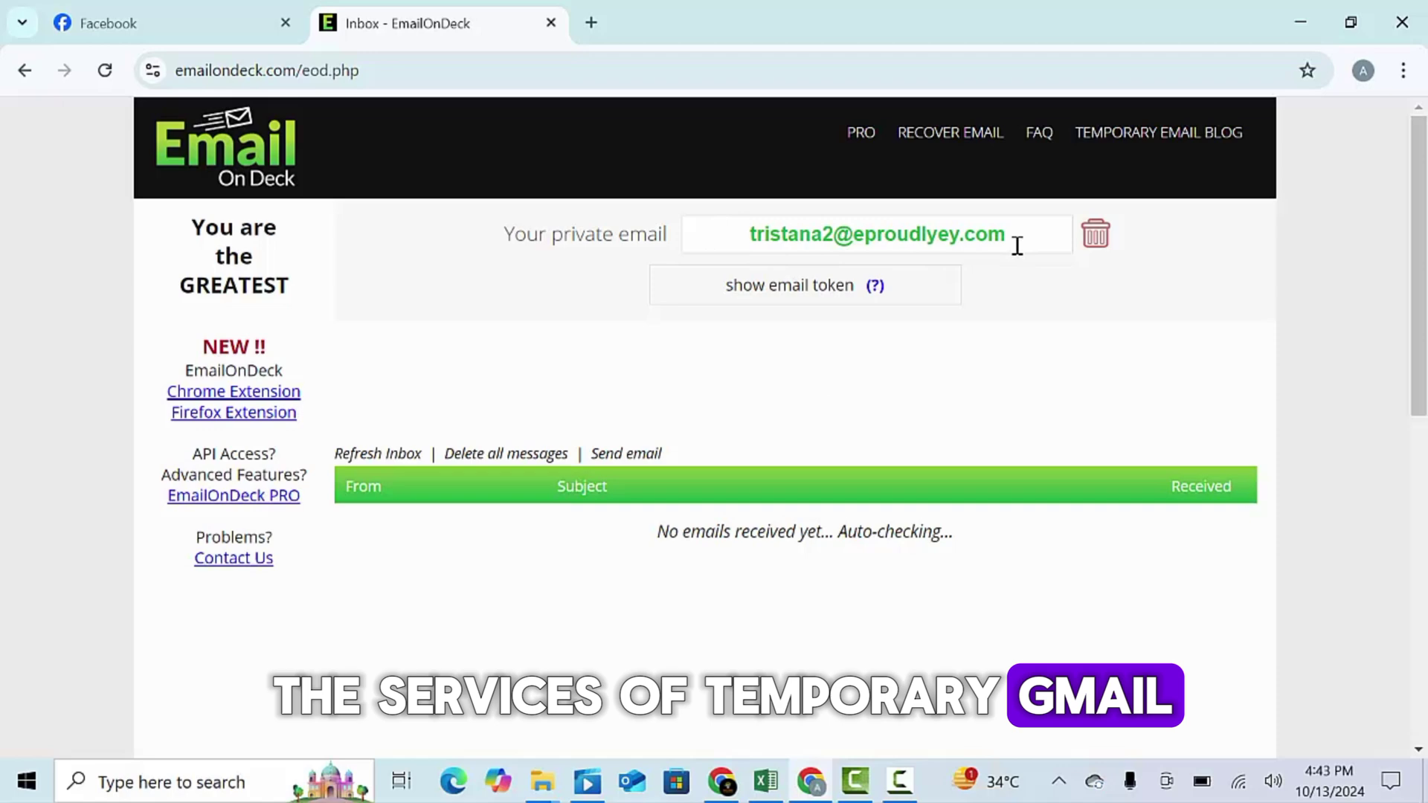
left_click_drag(1006, 233, 741, 235)
key("ctrl+c")
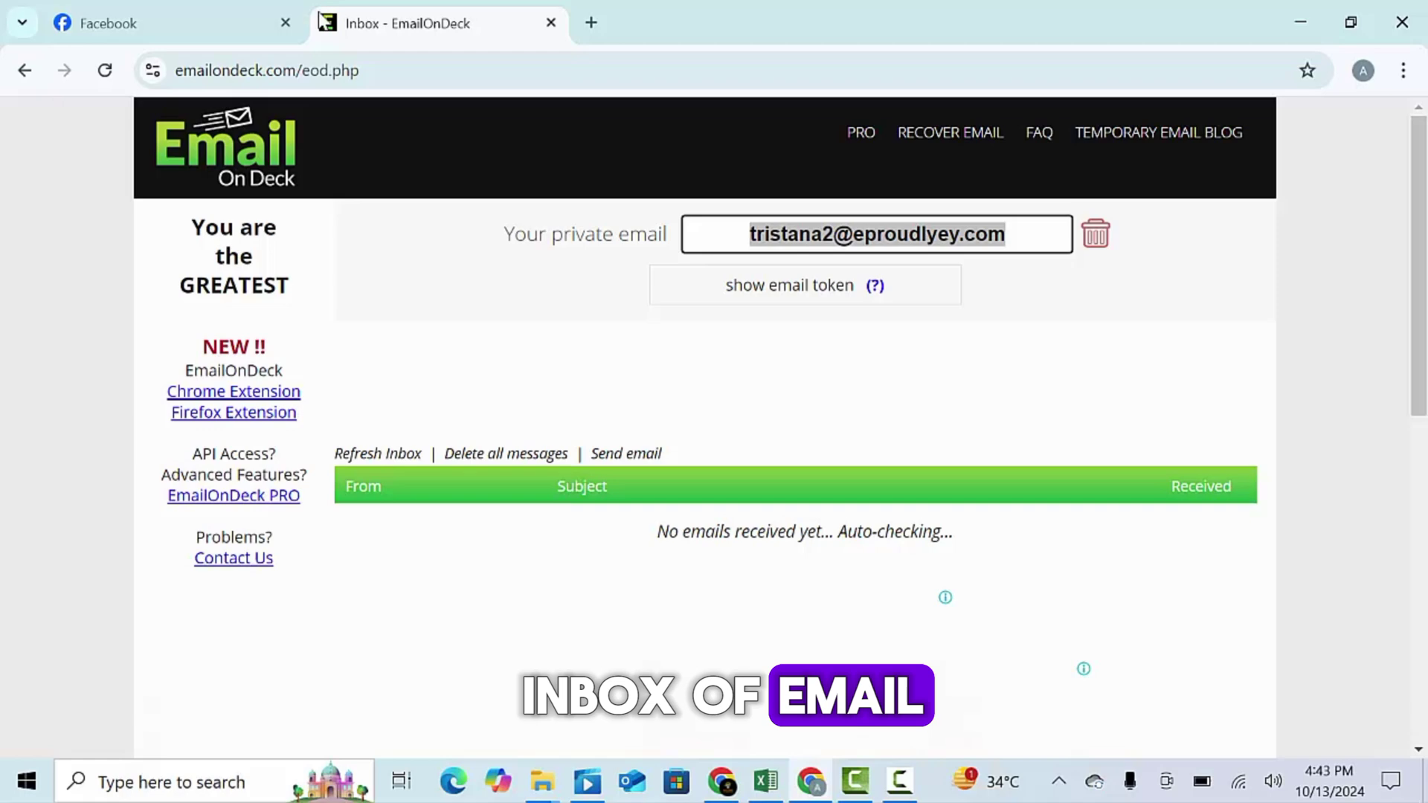
left_click(153, 25)
left_click(507, 451)
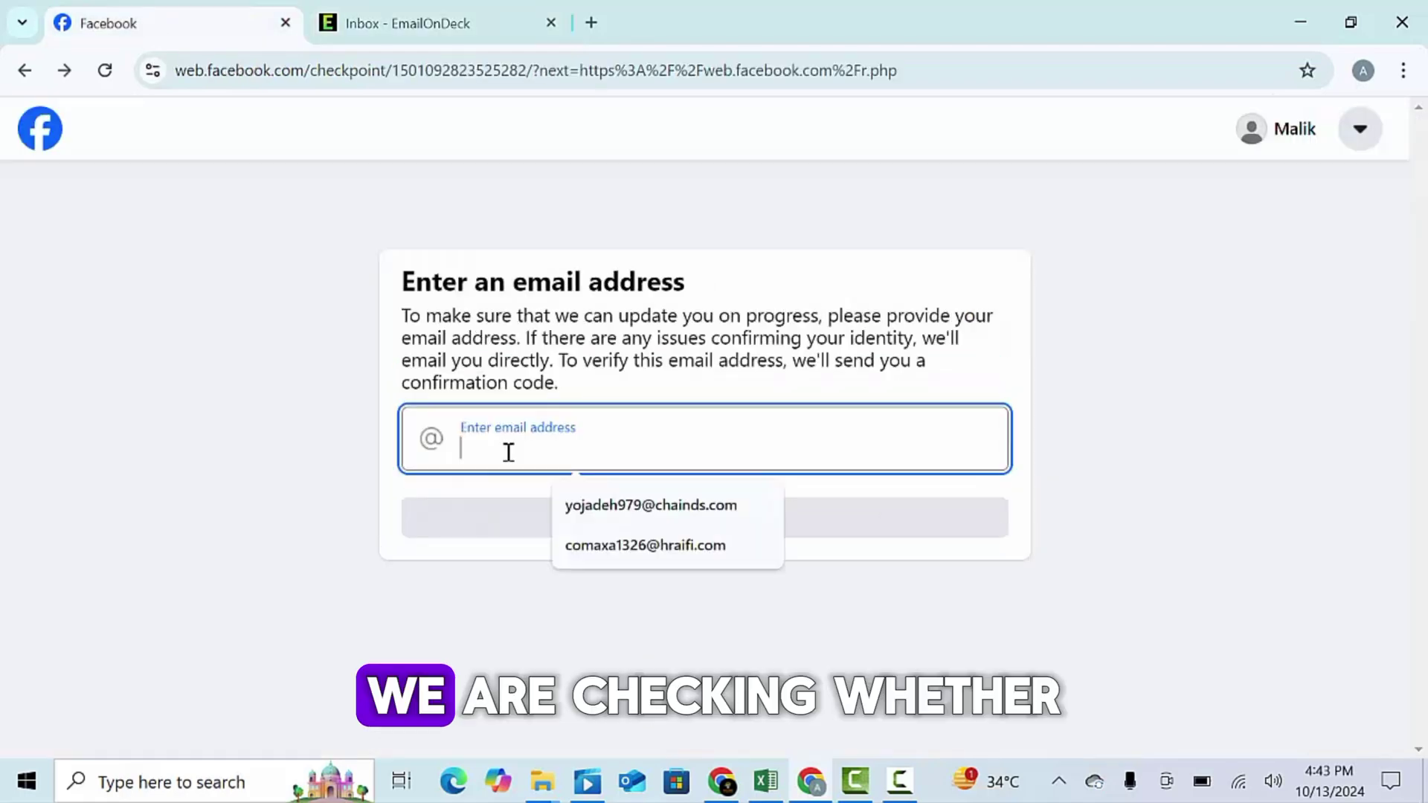
key("ctrl+v")
left_click(579, 531)
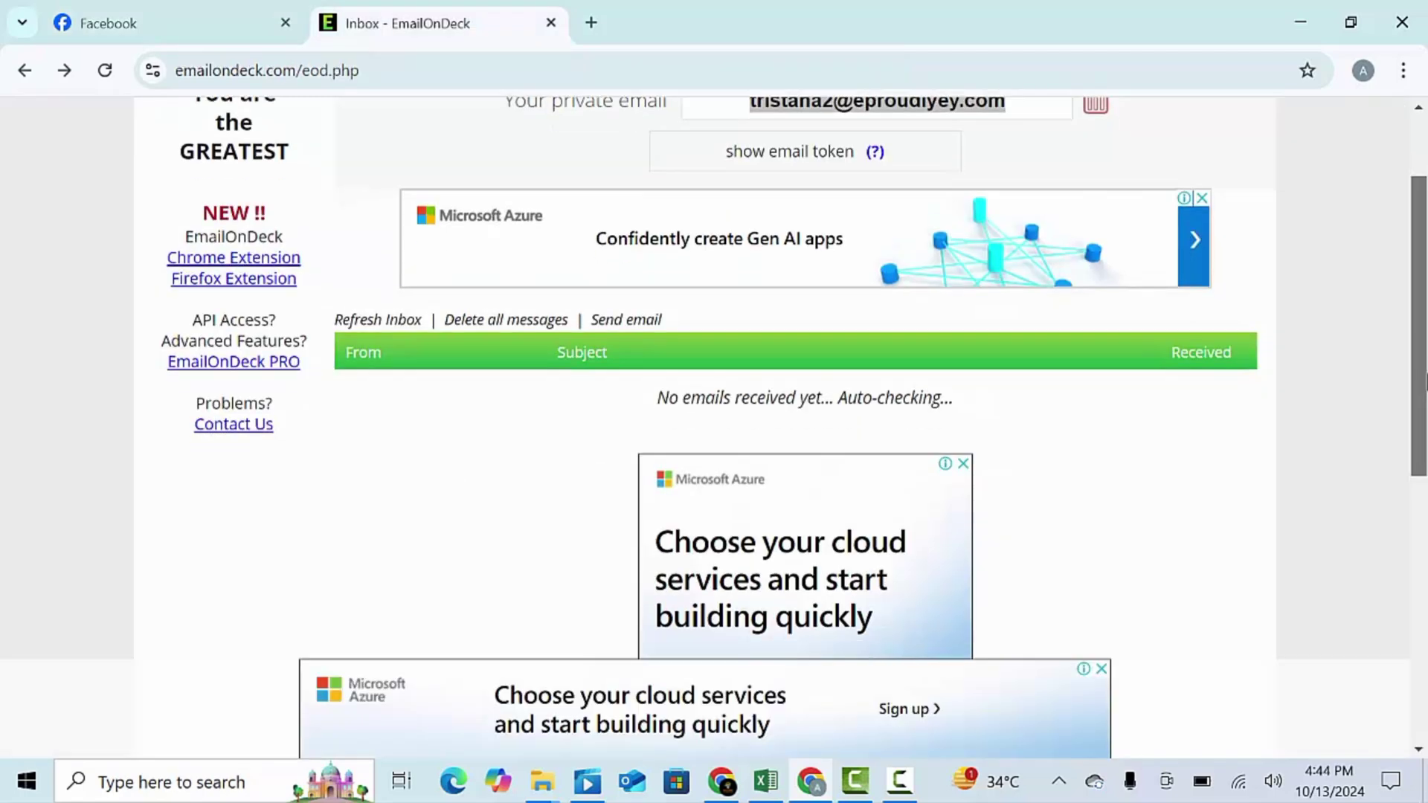
Refresh the EmailOnDeck inbox to see Facebook's code, then discard the address for a new one.
scroll(1409, 325, "up", 3)
scroll(785, 389, "down", 1)
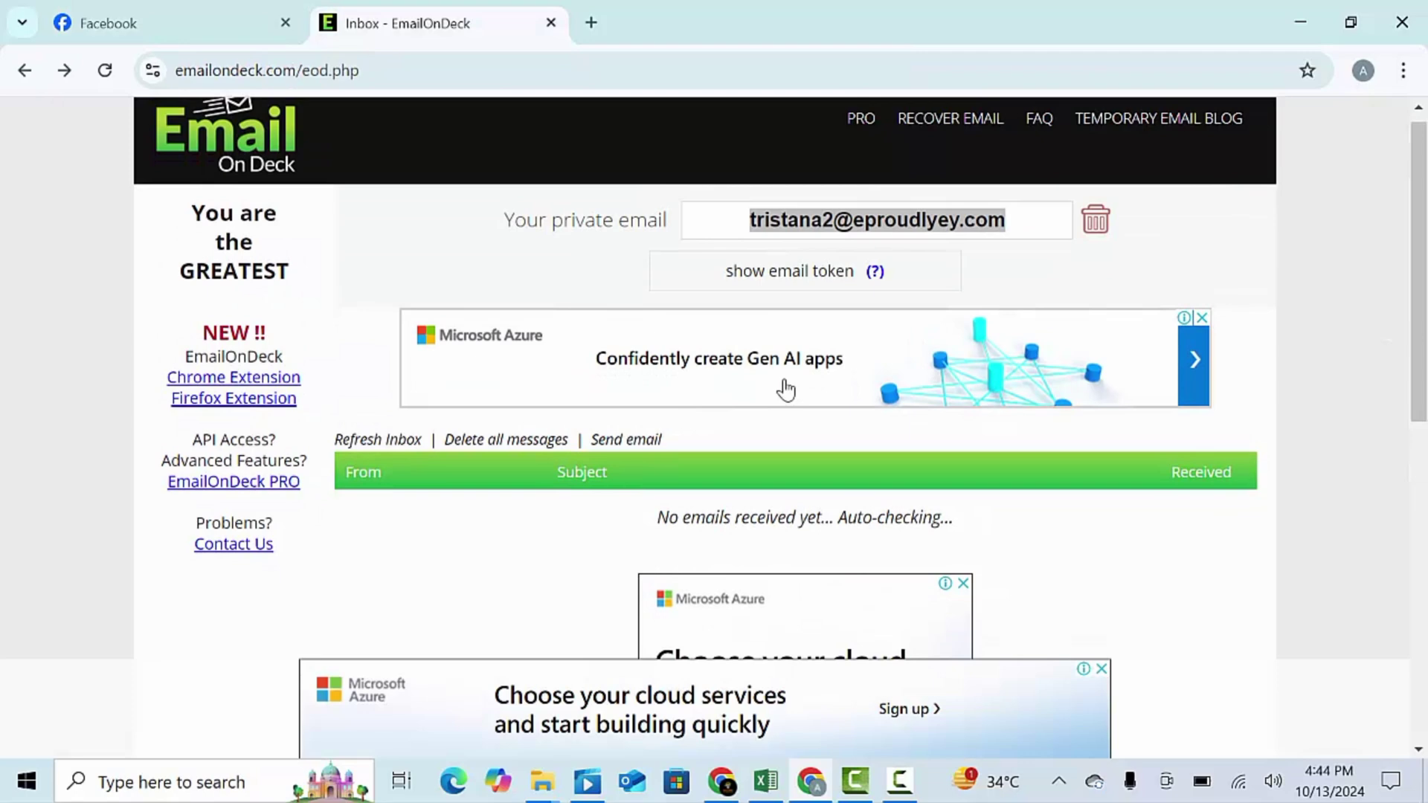
left_click(392, 445)
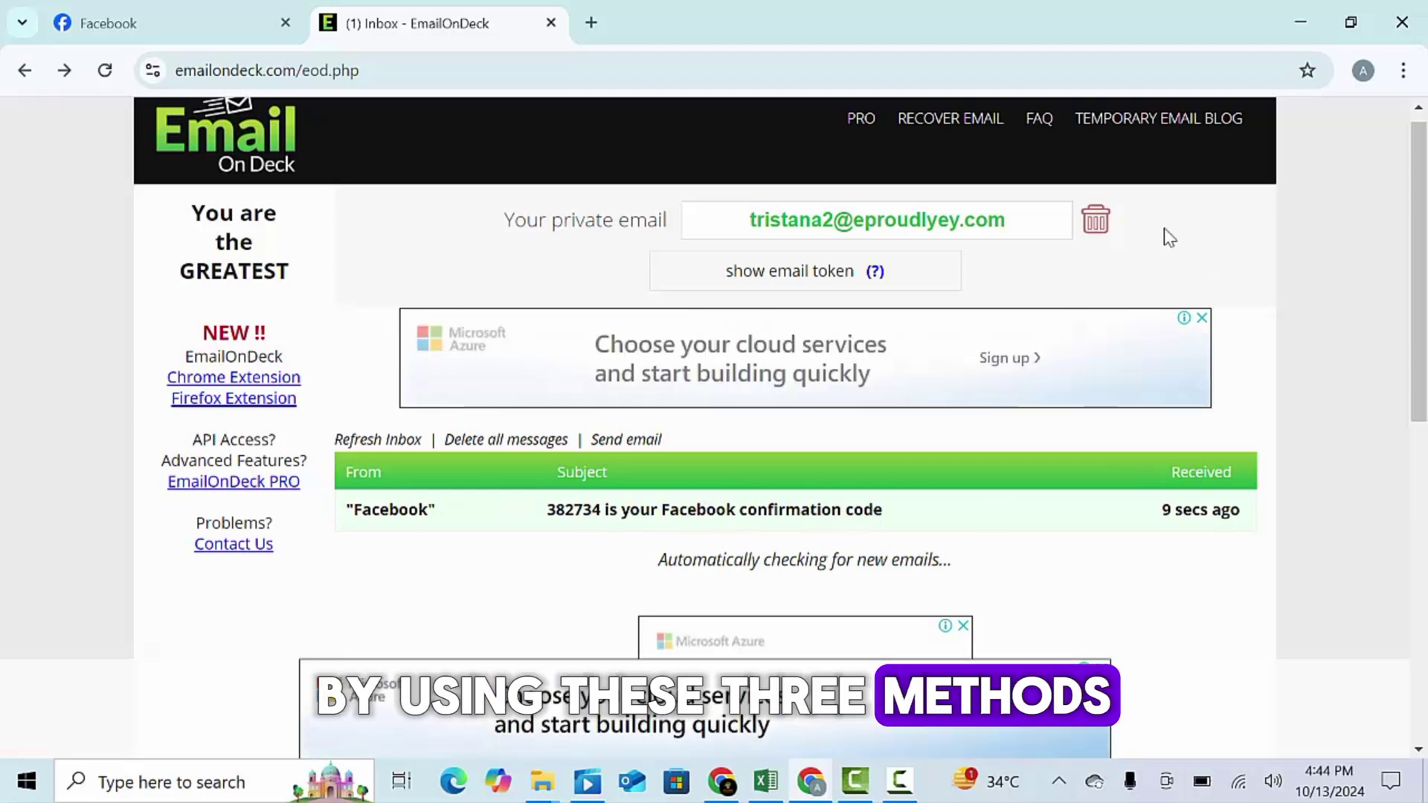
left_click(1094, 223)
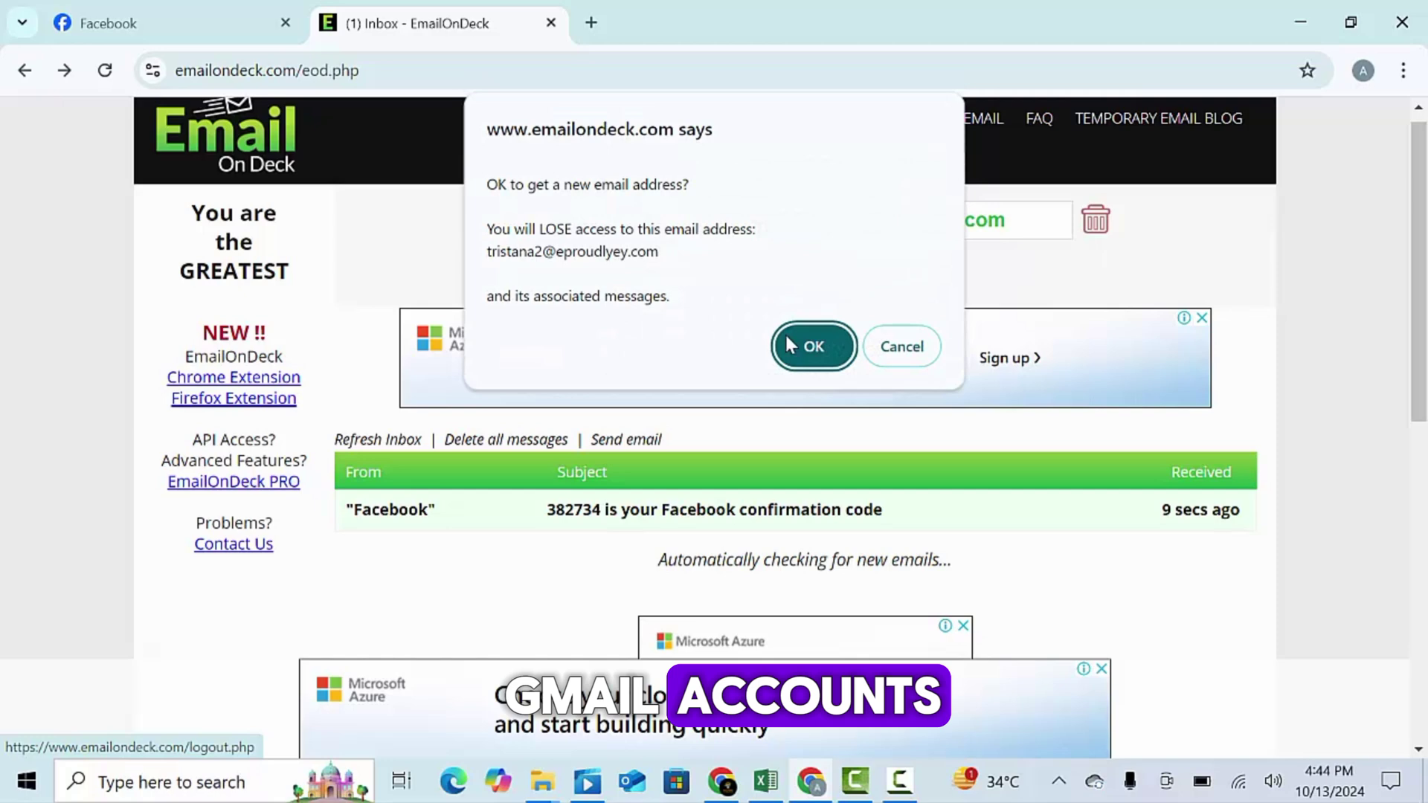
left_click(813, 347)
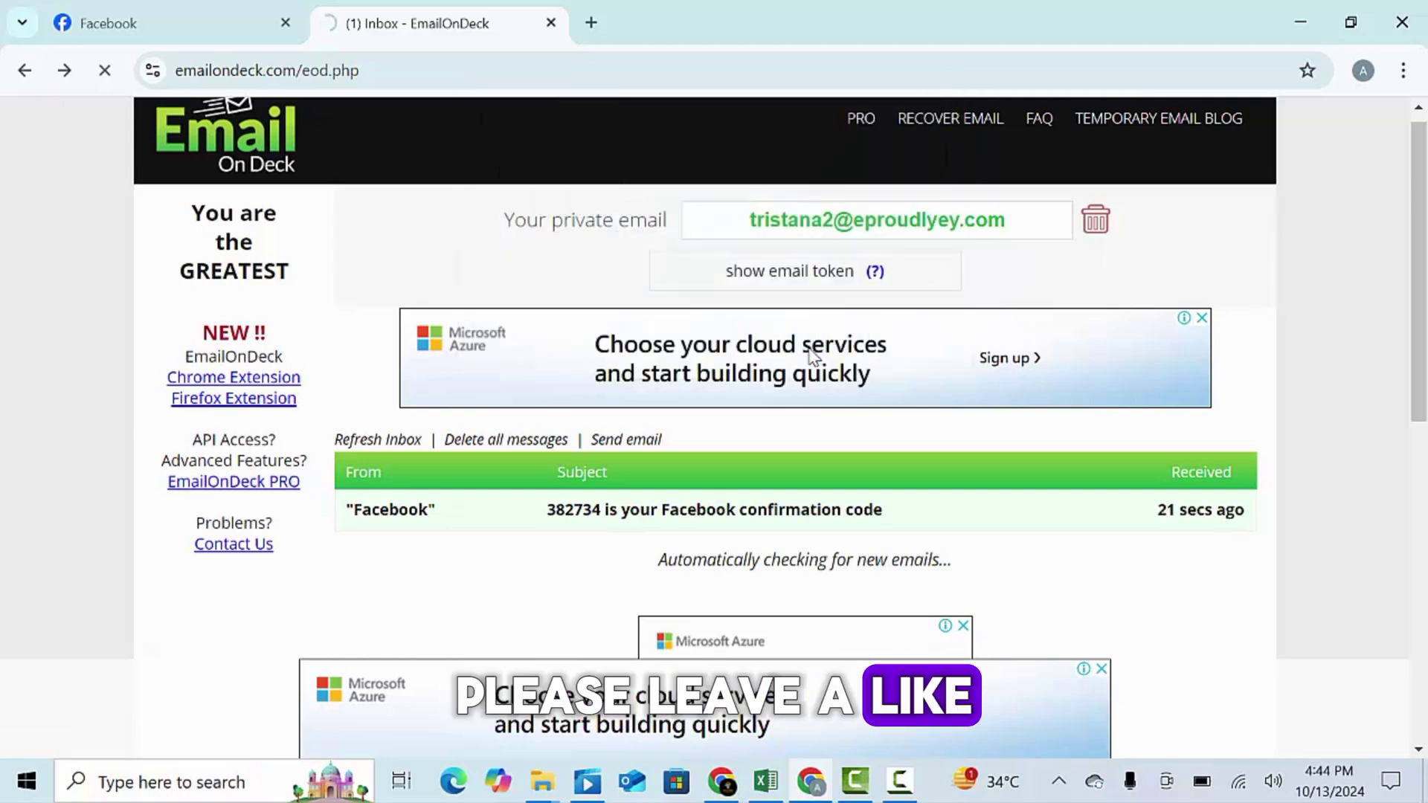